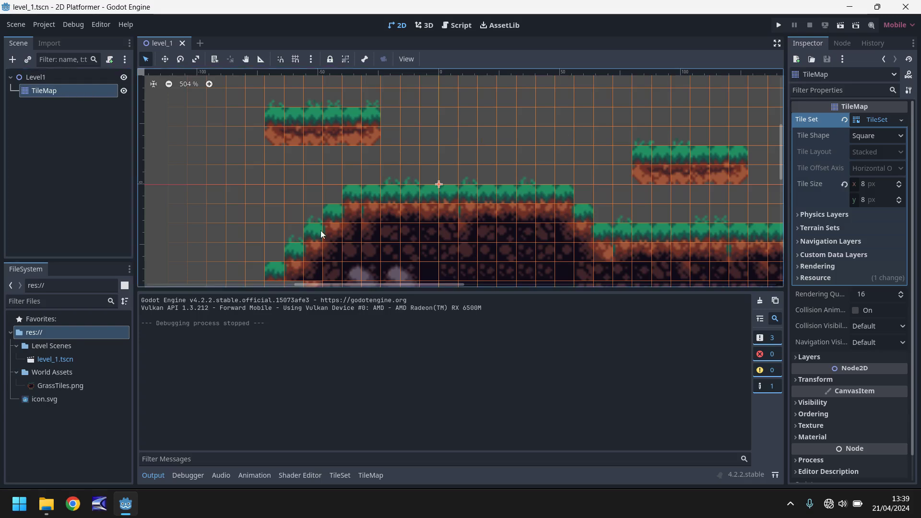
Step: Open the level's tile set editor and pick up Decor.png from the file manager
{"action": "left_click", "coordinate": [340, 475]}
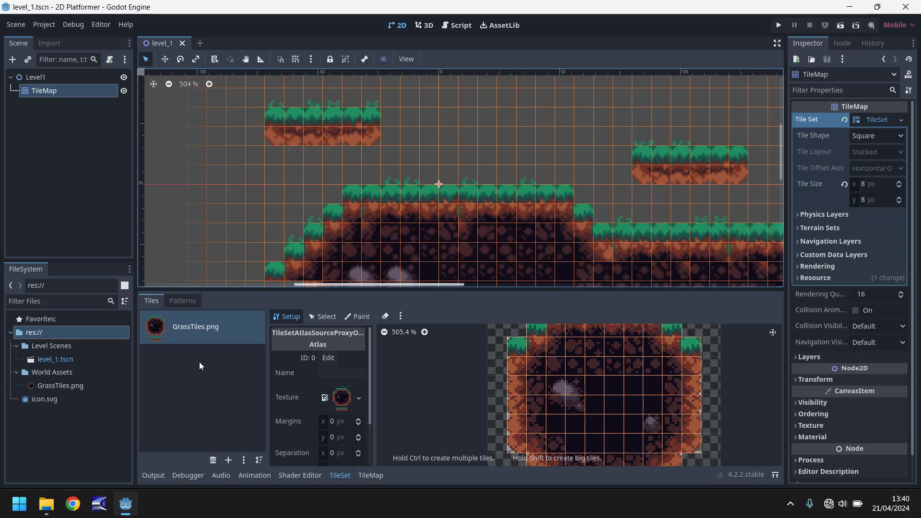
{"action": "left_click", "coordinate": [49, 373]}
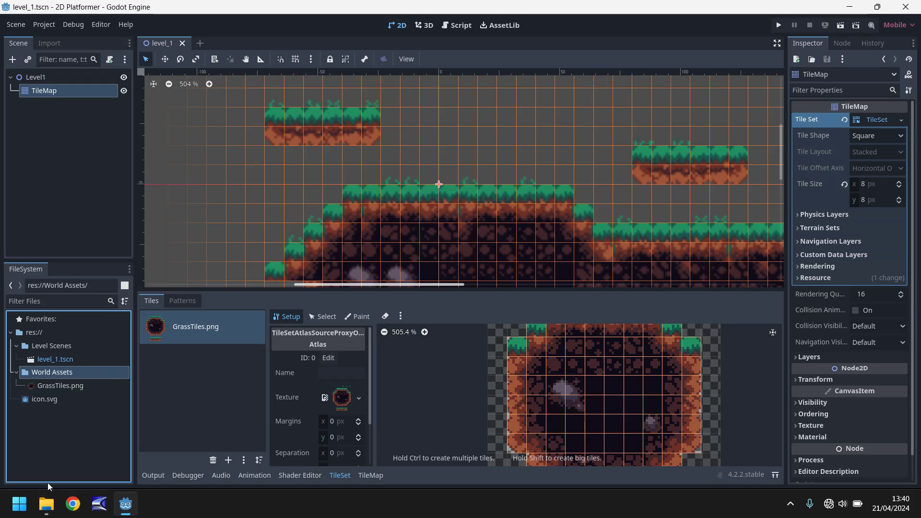
{"action": "left_click", "coordinate": [47, 503]}
{"action": "left_click_drag", "start_coordinate": [132, 116], "coordinate": [99, 422]}
Step: Drop Decor.png into World Assets, then add it to the TileSet as atlas source 1
{"action": "left_click_drag", "start_coordinate": [60, 372], "coordinate": [58, 370]}
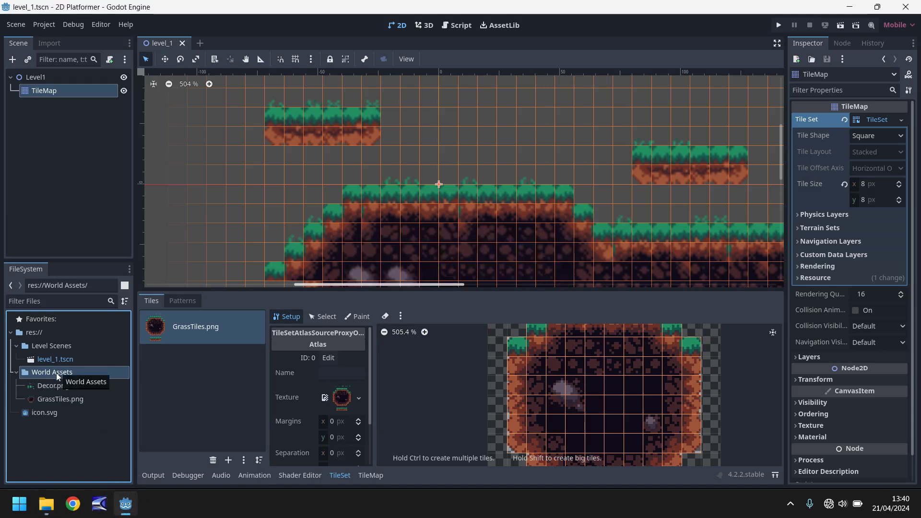
{"action": "mouse_move", "coordinate": [56, 385]}
{"action": "left_click_drag", "start_coordinate": [53, 385], "coordinate": [173, 360]}
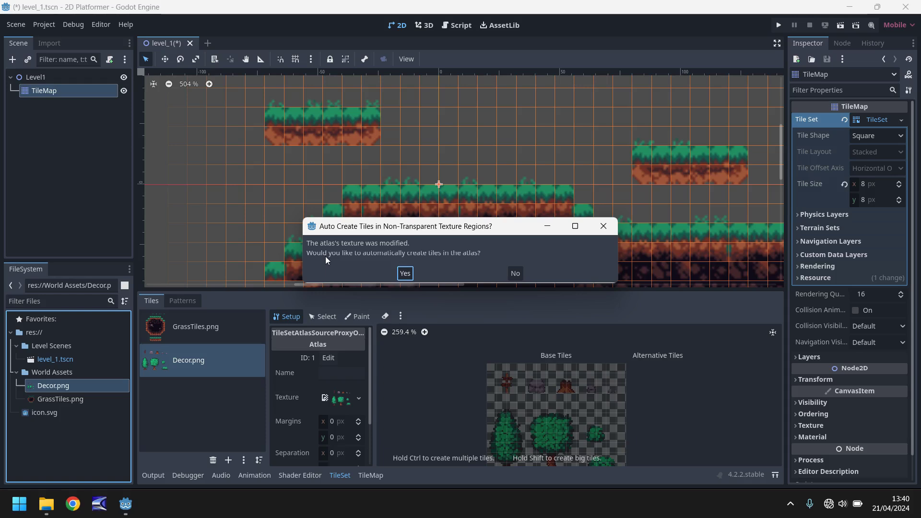
Step: Accept auto-creation of the Decor tiles, then compare the GrassTiles and Decor atlases
{"action": "left_click", "coordinate": [404, 274]}
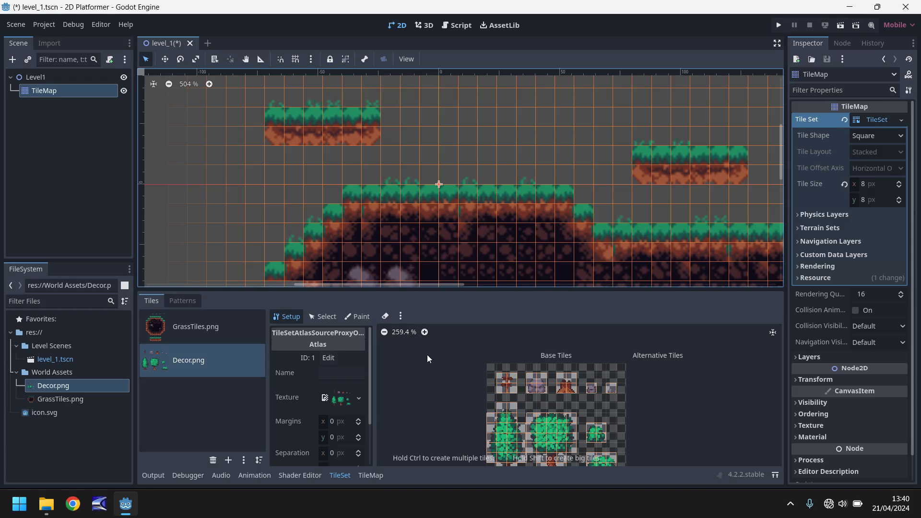
{"action": "left_click", "coordinate": [195, 332]}
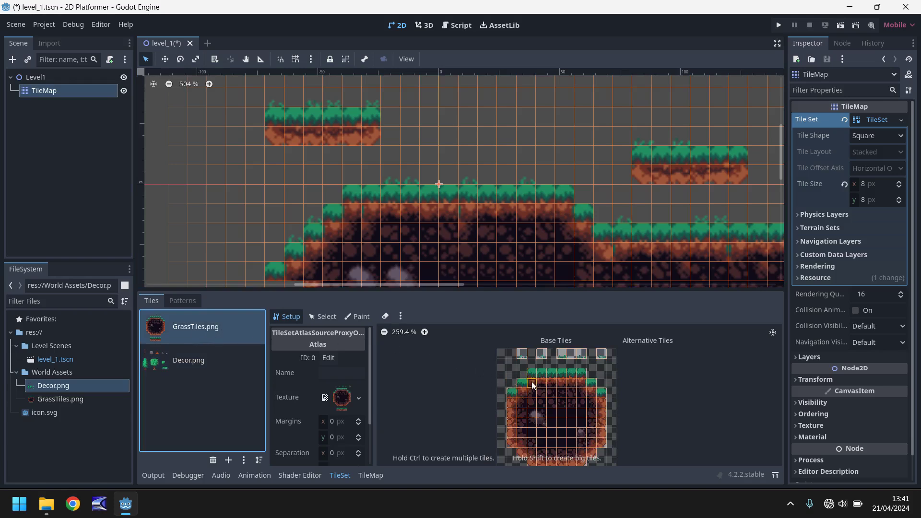
{"action": "left_click", "coordinate": [207, 364]}
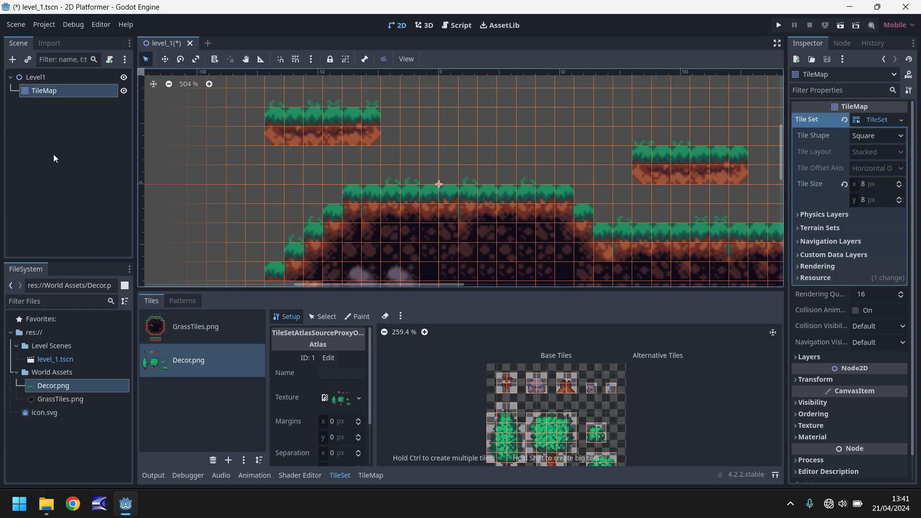
{"action": "scroll", "coordinate": [408, 167], "scroll_direction": "down", "scroll_amount": 3}
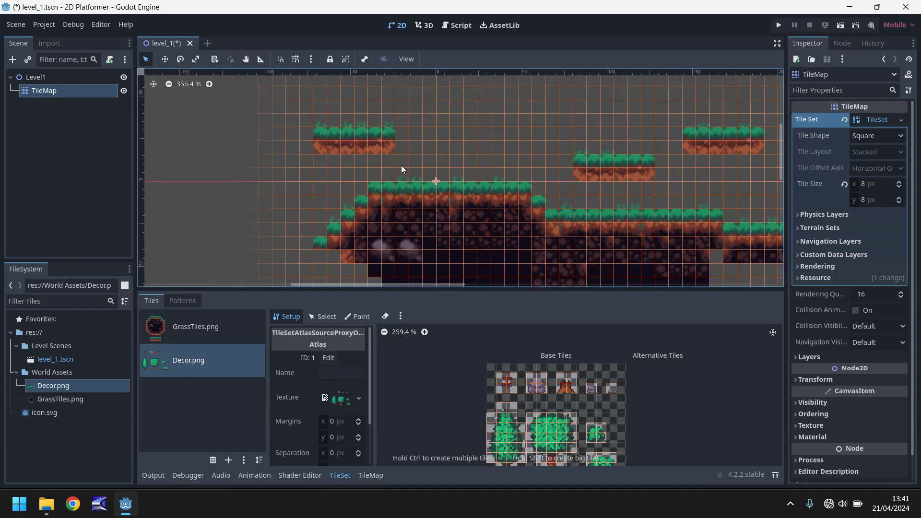
{"action": "scroll", "coordinate": [390, 167], "scroll_direction": "up", "scroll_amount": 3}
Step: Select the TileMap node and paint the 2x2 Decor signpost onto the main grass platform
{"action": "left_click", "coordinate": [372, 187]}
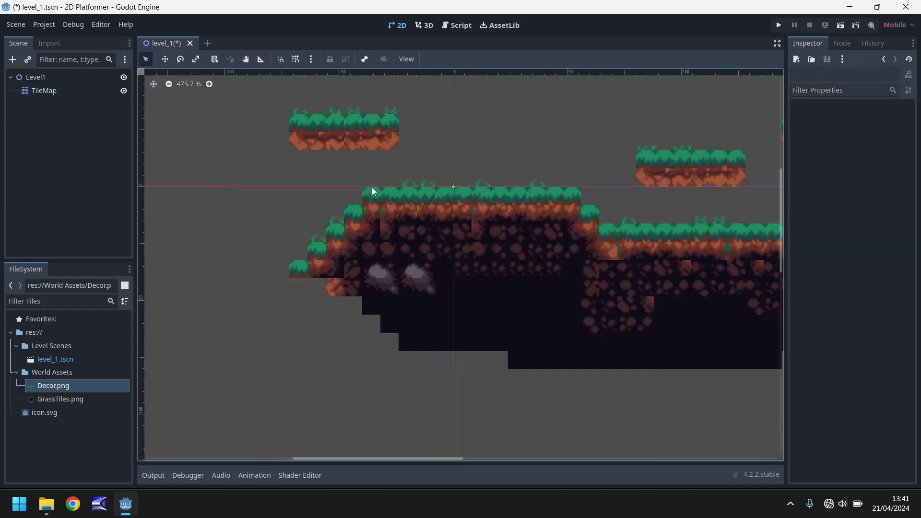
{"action": "middle_click_drag", "start_coordinate": [570, 187], "coordinate": [486, 199]}
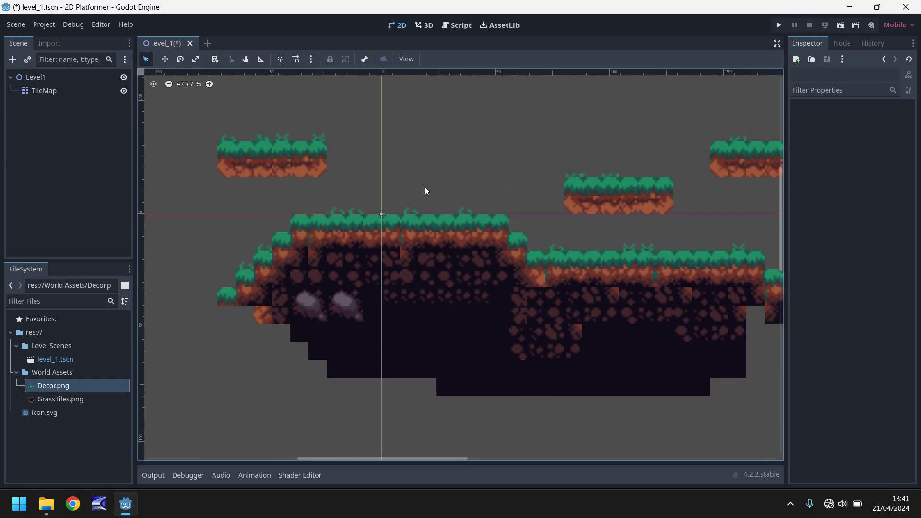
{"action": "left_click", "coordinate": [41, 93]}
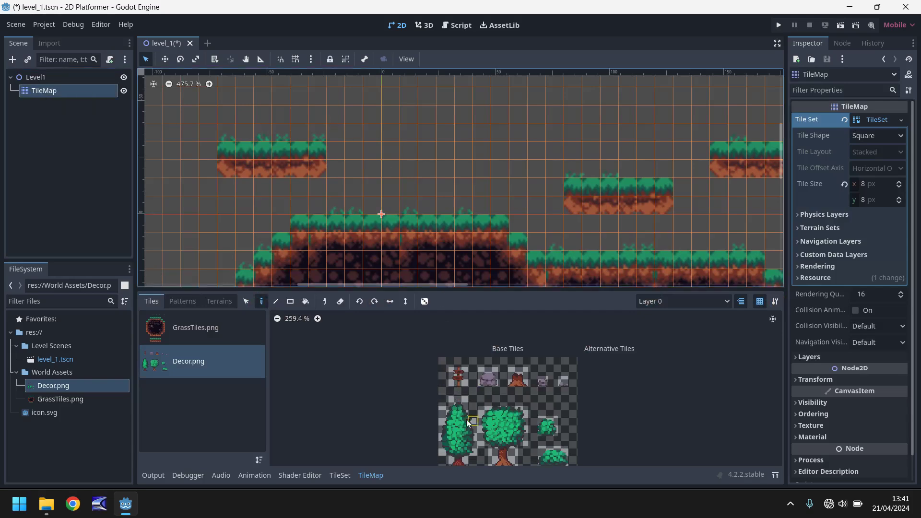
{"action": "scroll", "coordinate": [499, 422], "scroll_direction": "up", "scroll_amount": 6}
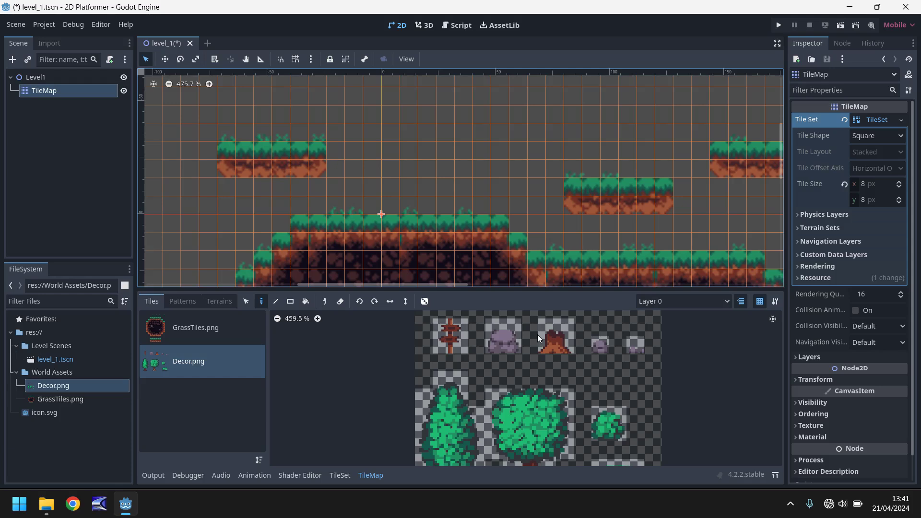
{"action": "left_click_drag", "start_coordinate": [442, 326], "coordinate": [460, 349]}
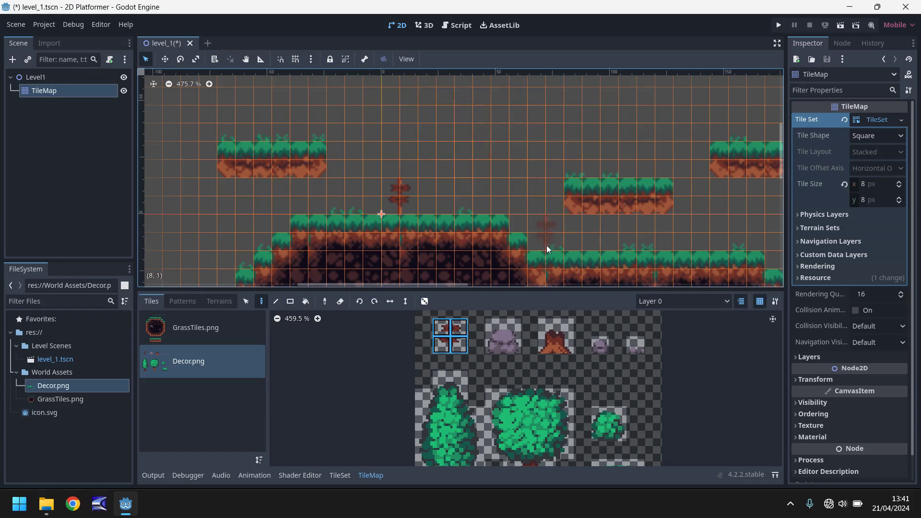
Step: Place a tall Decor tree on the main grass platform
{"action": "left_click", "coordinate": [554, 331]}
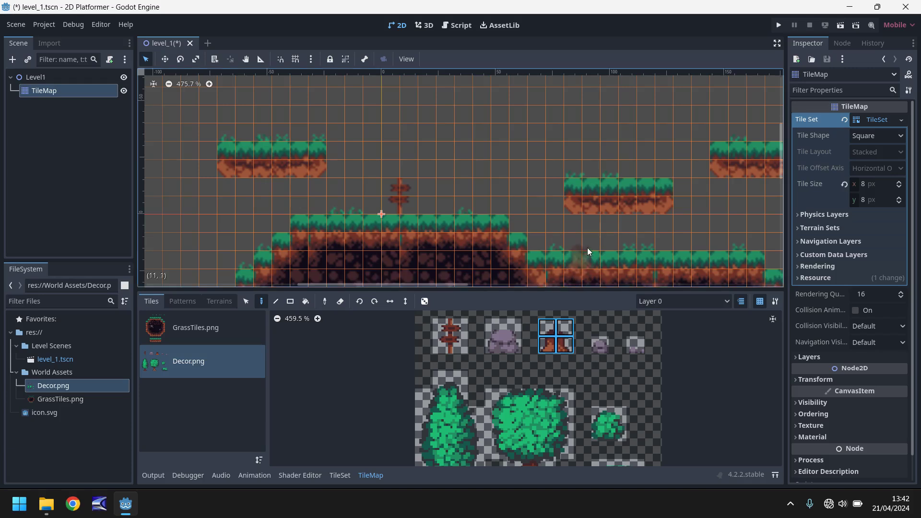
{"action": "scroll", "coordinate": [504, 337], "scroll_direction": "down", "scroll_amount": 2}
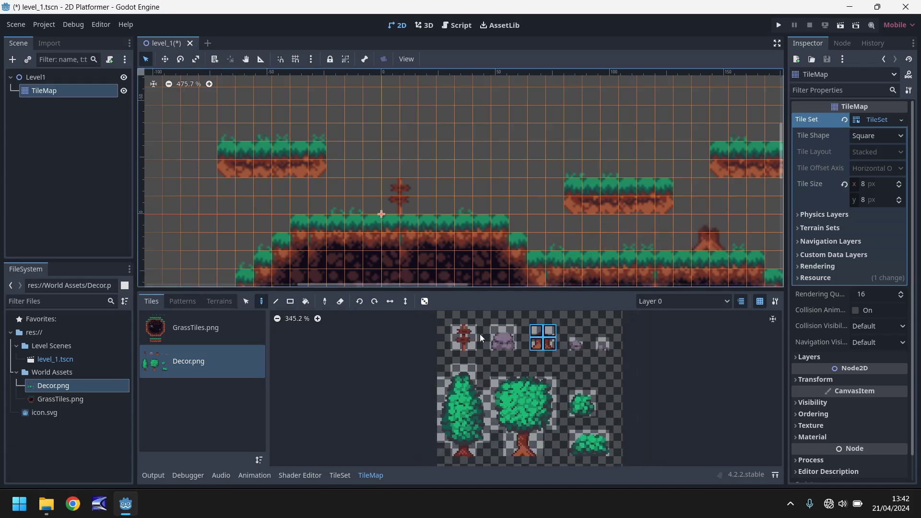
{"action": "left_click_drag", "start_coordinate": [453, 369], "coordinate": [484, 449]}
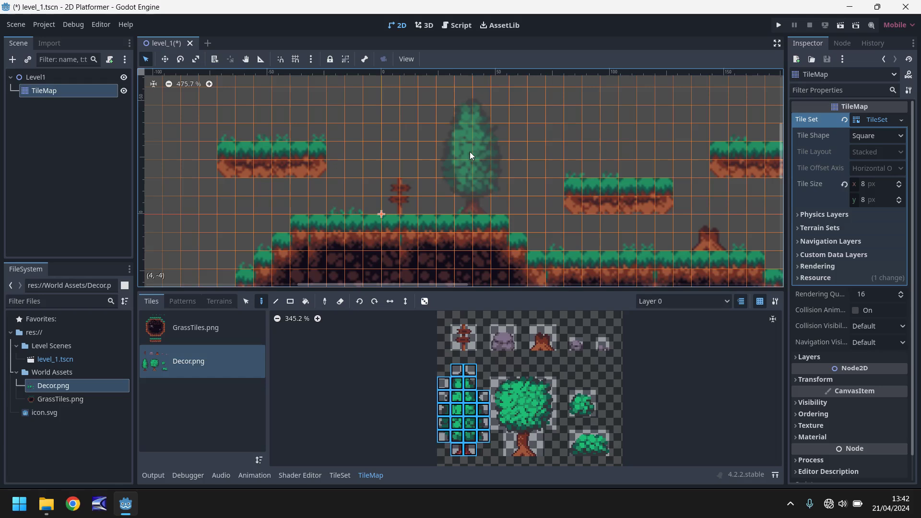
{"action": "left_click", "coordinate": [488, 152]}
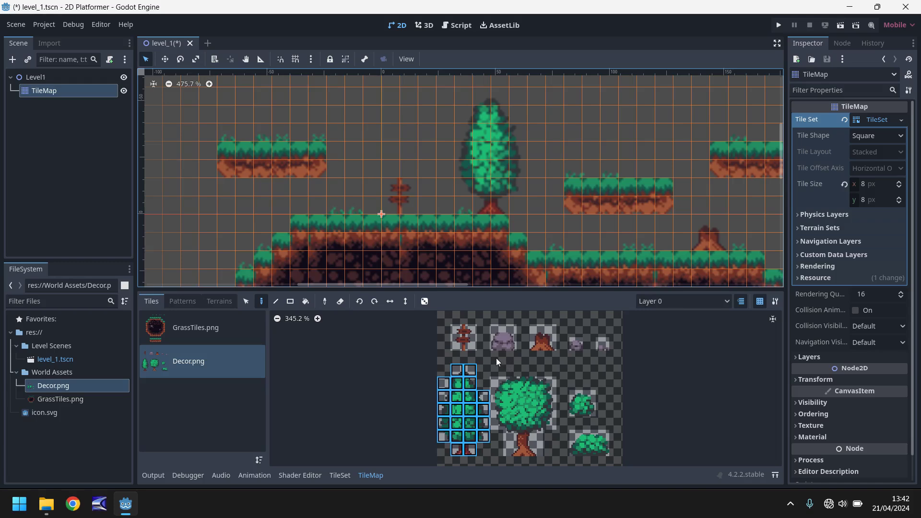
Step: Place round Decor trees on the upper-left and right platforms
{"action": "left_click_drag", "start_coordinate": [496, 357], "coordinate": [553, 449]}
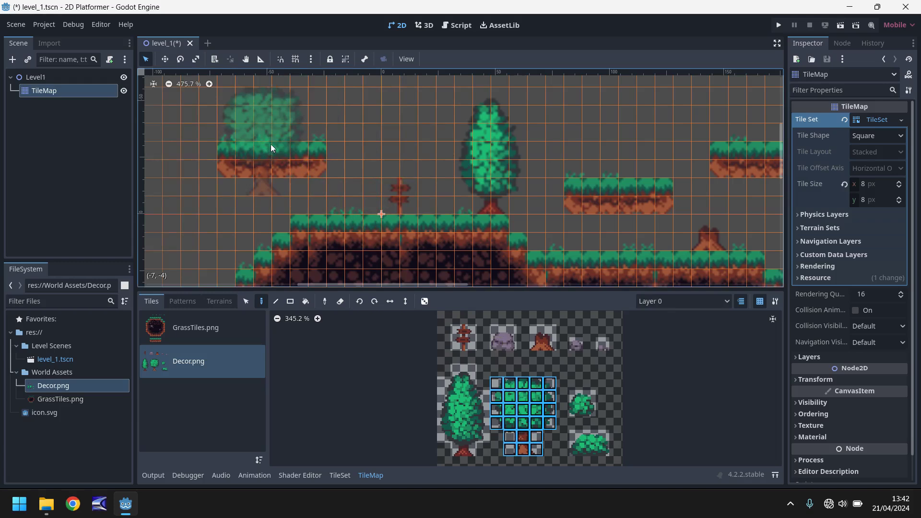
{"action": "middle_click_drag", "start_coordinate": [271, 144], "coordinate": [286, 224]}
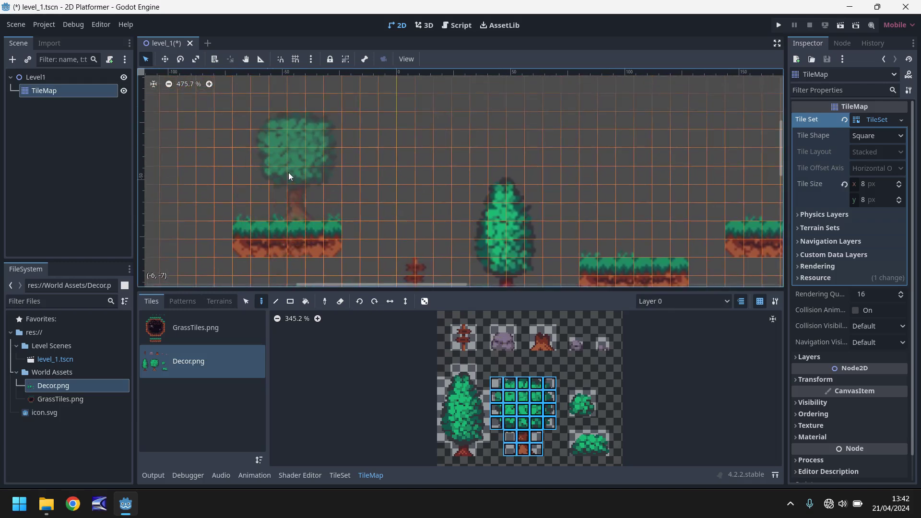
{"action": "left_click", "coordinate": [288, 175]}
{"action": "left_click", "coordinate": [661, 209]}
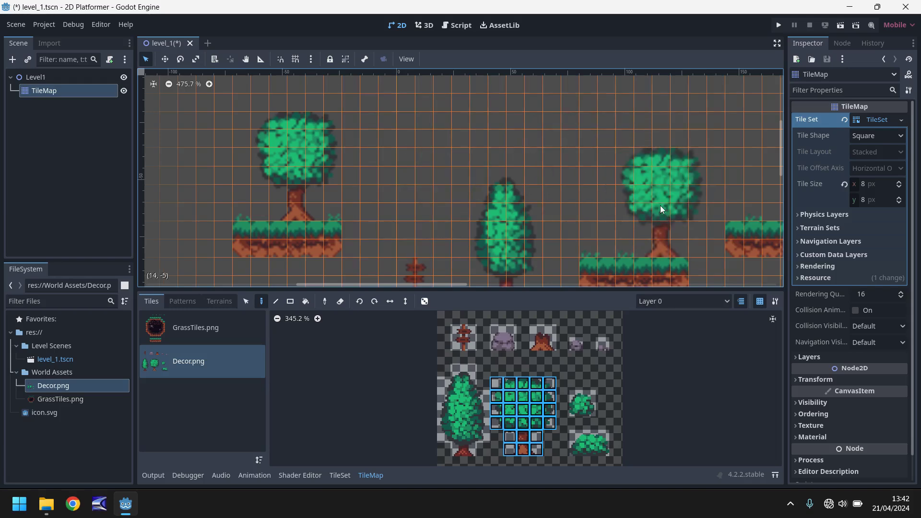
Step: Add a small rock to the right grass platform and a larger 2x2 rock on the right ledge
{"action": "left_click", "coordinate": [581, 343]}
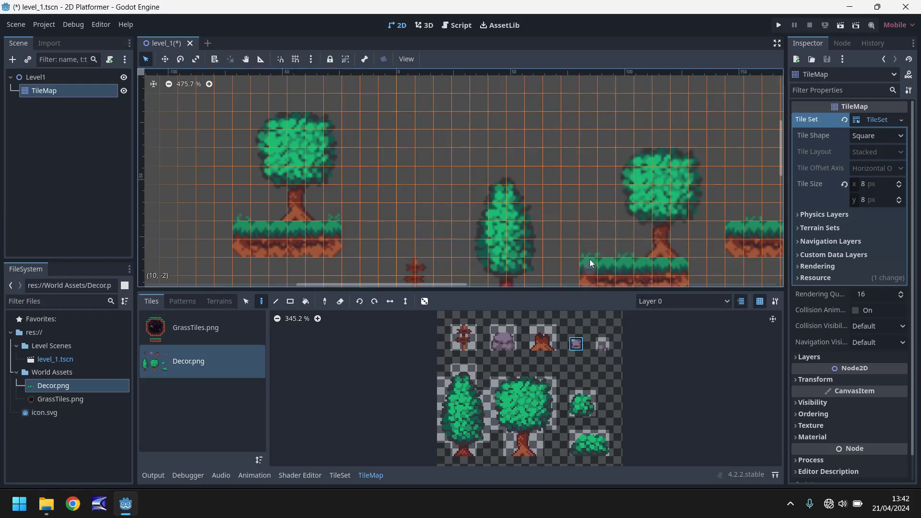
{"action": "left_click", "coordinate": [611, 245]}
{"action": "scroll", "coordinate": [325, 117], "scroll_direction": "right", "scroll_amount": 5}
{"action": "scroll", "coordinate": [324, 118], "scroll_direction": "down", "scroll_amount": 4}
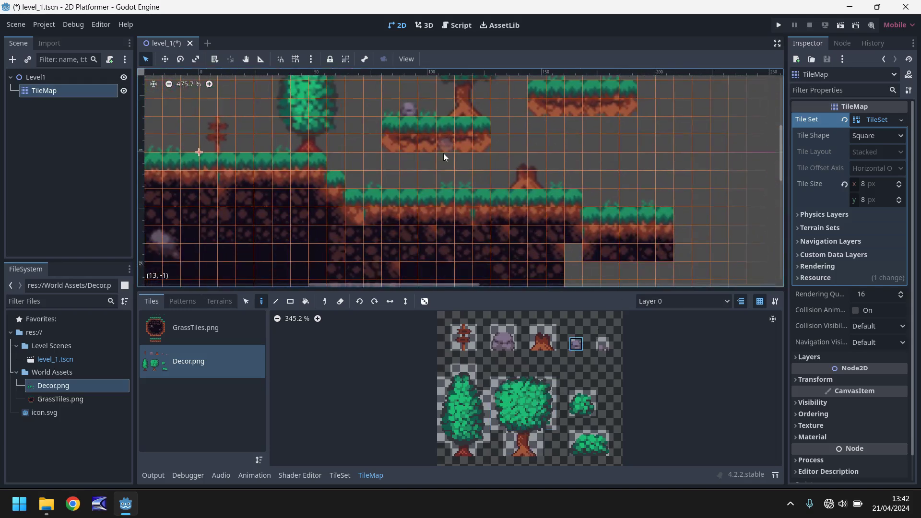
{"action": "left_click_drag", "start_coordinate": [509, 343], "coordinate": [496, 330]}
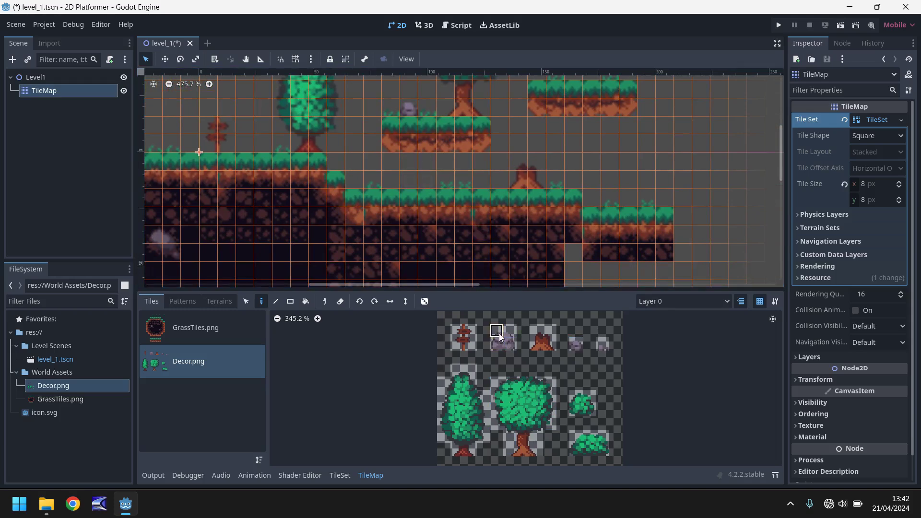
{"action": "left_click", "coordinate": [653, 191]}
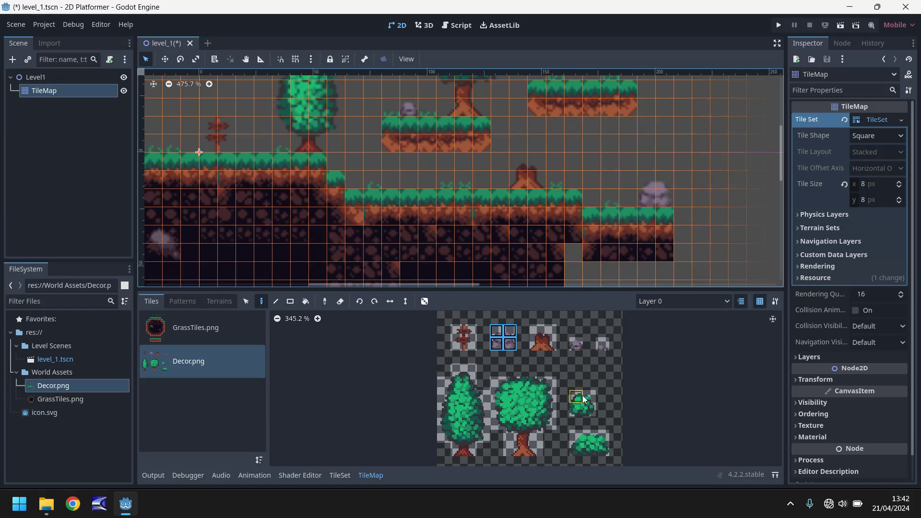
Step: Paint 2x2 bushes on the middle grass platform and select the larger bush
{"action": "left_click_drag", "start_coordinate": [582, 396], "coordinate": [591, 410]}
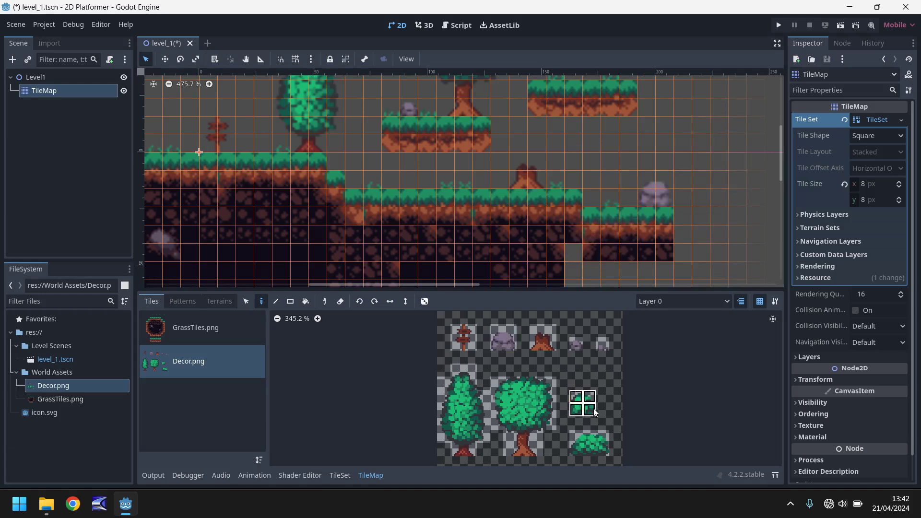
{"action": "left_click", "coordinate": [416, 178]}
{"action": "middle_click_drag", "start_coordinate": [504, 162], "coordinate": [389, 228]}
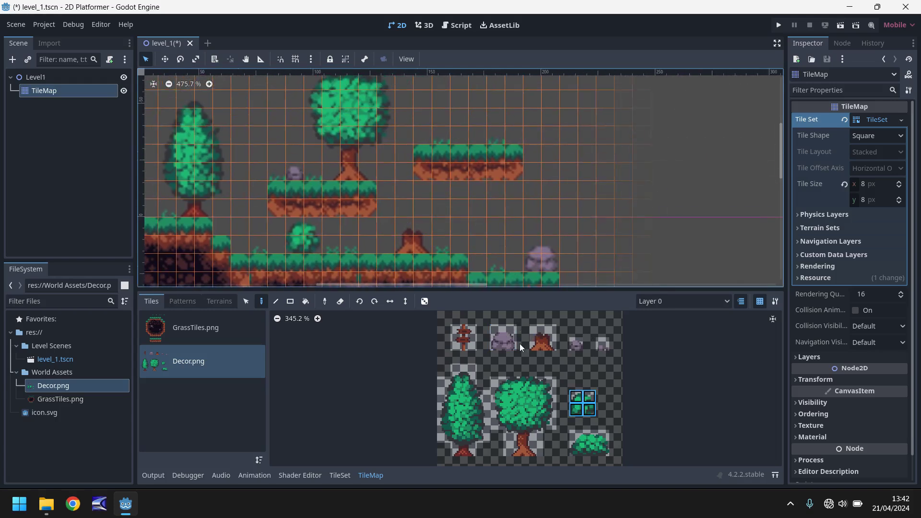
{"action": "left_click_drag", "start_coordinate": [576, 434], "coordinate": [603, 451]}
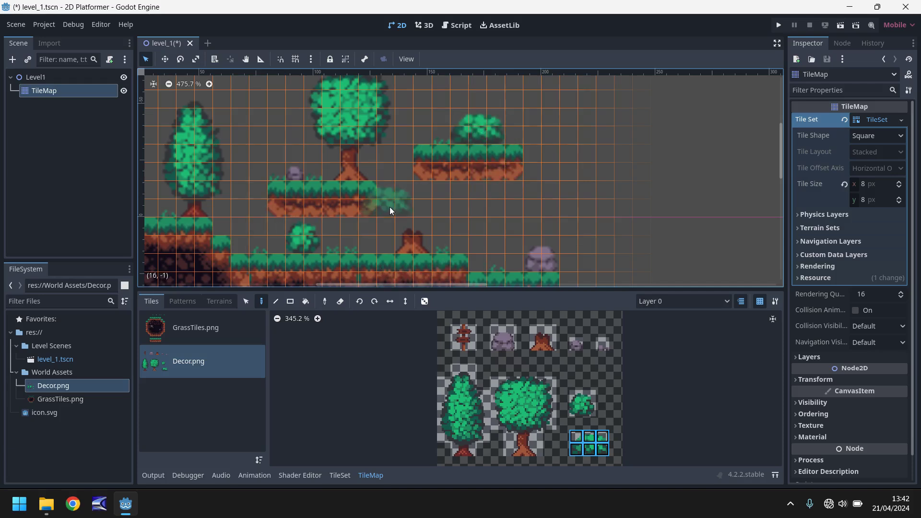
{"action": "scroll", "coordinate": [416, 179], "scroll_direction": "down", "scroll_amount": 3}
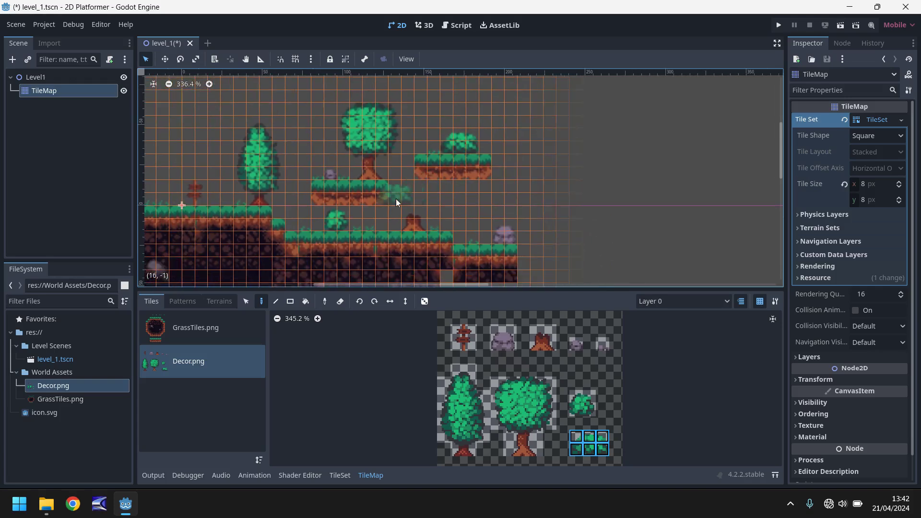
Step: Extend the grass ground at the right end and add a floating grass platform above it
{"action": "left_click", "coordinate": [214, 326]}
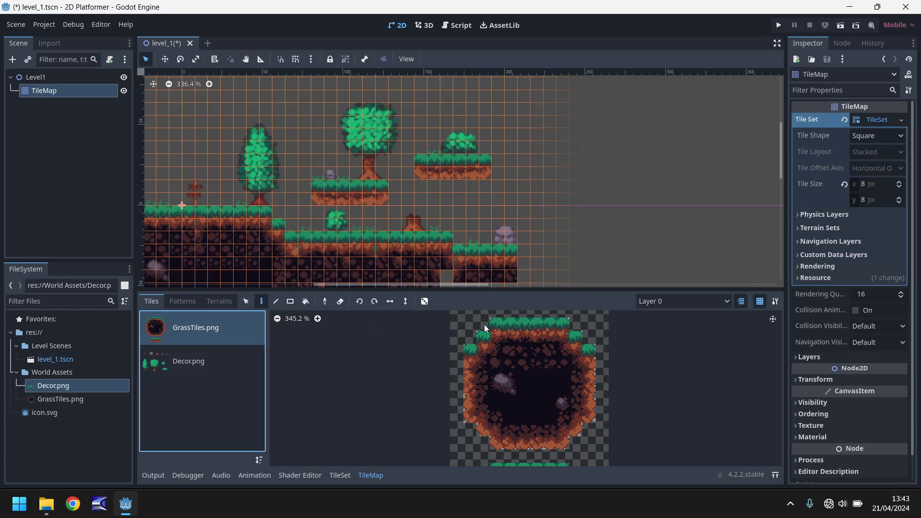
{"action": "left_click_drag", "start_coordinate": [485, 325], "coordinate": [593, 353]}
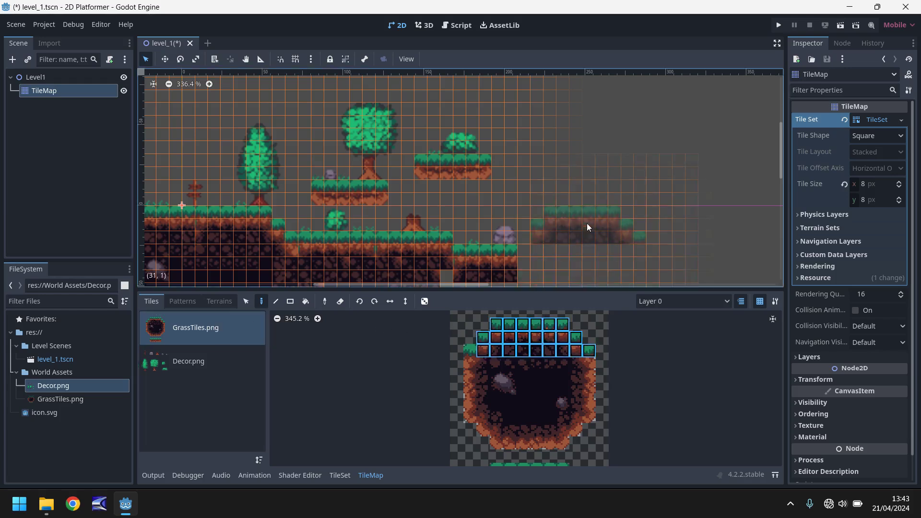
{"action": "left_click", "coordinate": [577, 245]}
{"action": "scroll", "coordinate": [517, 412], "scroll_direction": "down", "scroll_amount": 2}
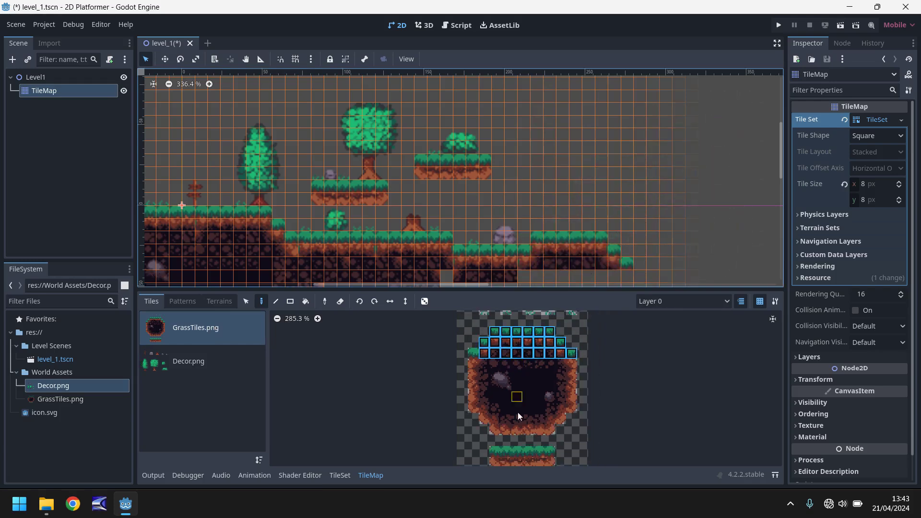
{"action": "left_click_drag", "start_coordinate": [494, 452], "coordinate": [553, 460]}
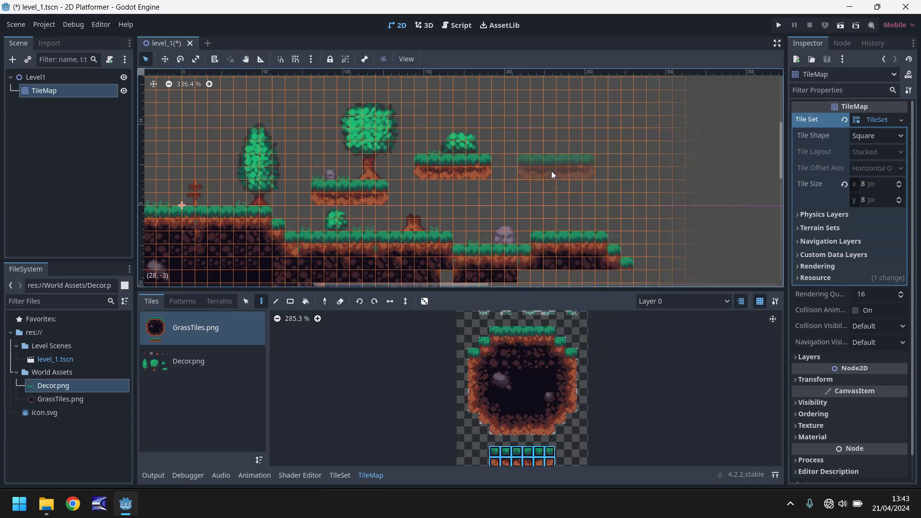
{"action": "left_click", "coordinate": [567, 171]}
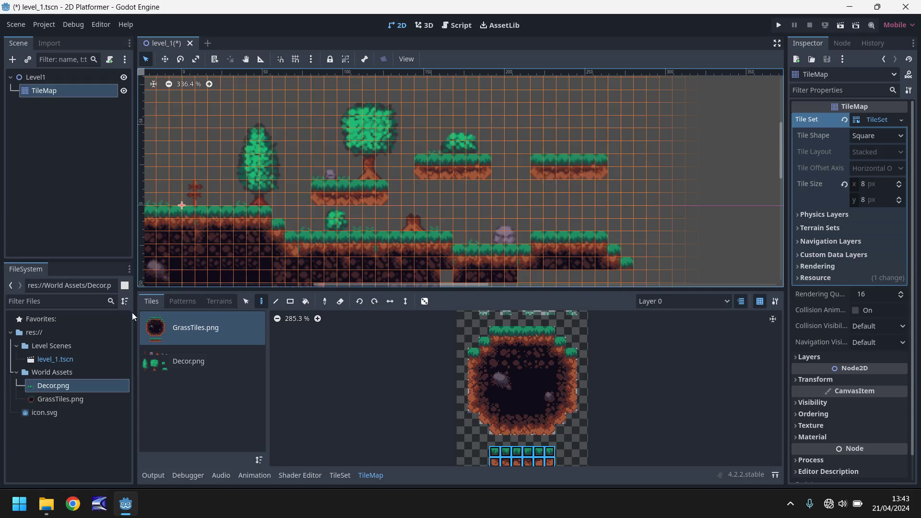
Step: Top the upper-right platform with a Decor rock and a tall tree
{"action": "left_click", "coordinate": [58, 398]}
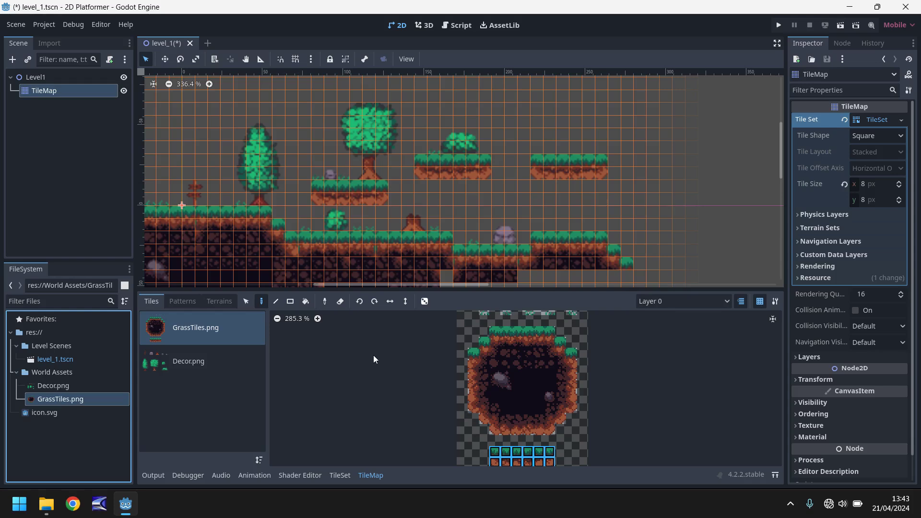
{"action": "left_click", "coordinate": [217, 365]}
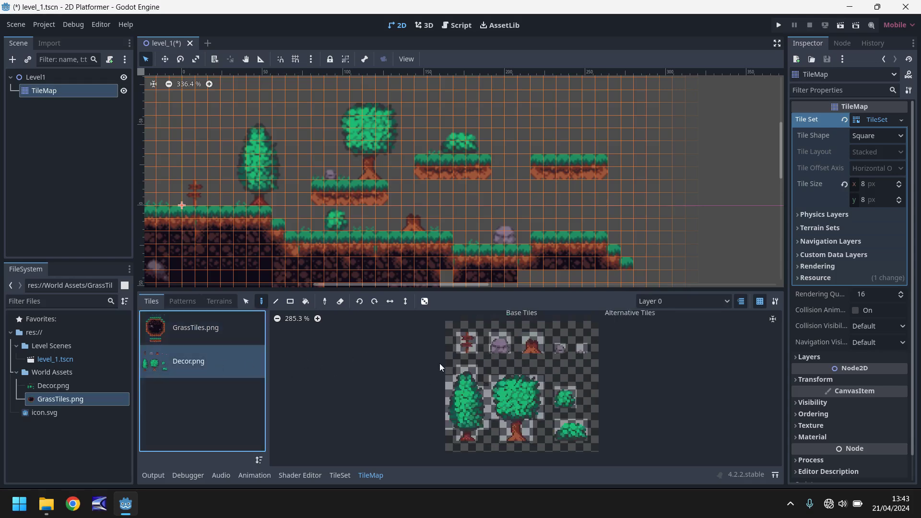
{"action": "left_click_drag", "start_coordinate": [495, 342], "coordinate": [505, 349]}
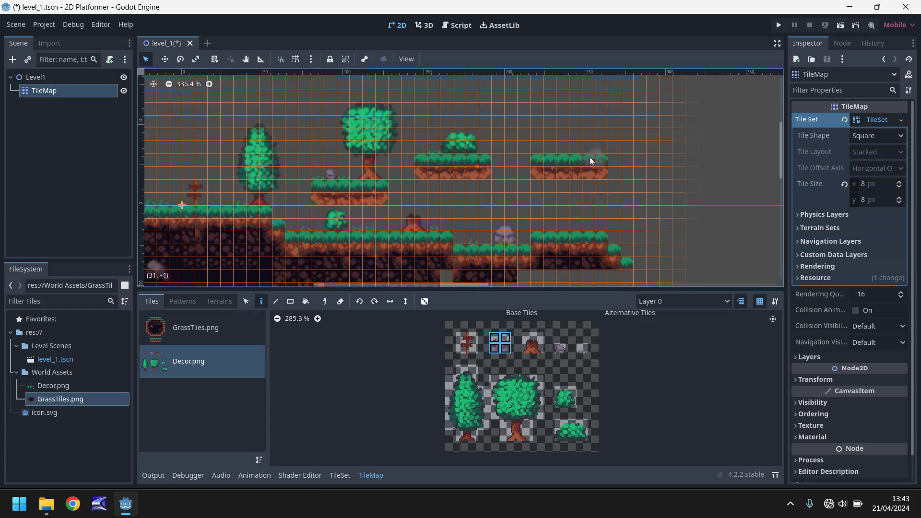
{"action": "left_click", "coordinate": [591, 143]}
{"action": "left_click_drag", "start_coordinate": [449, 370], "coordinate": [480, 429]}
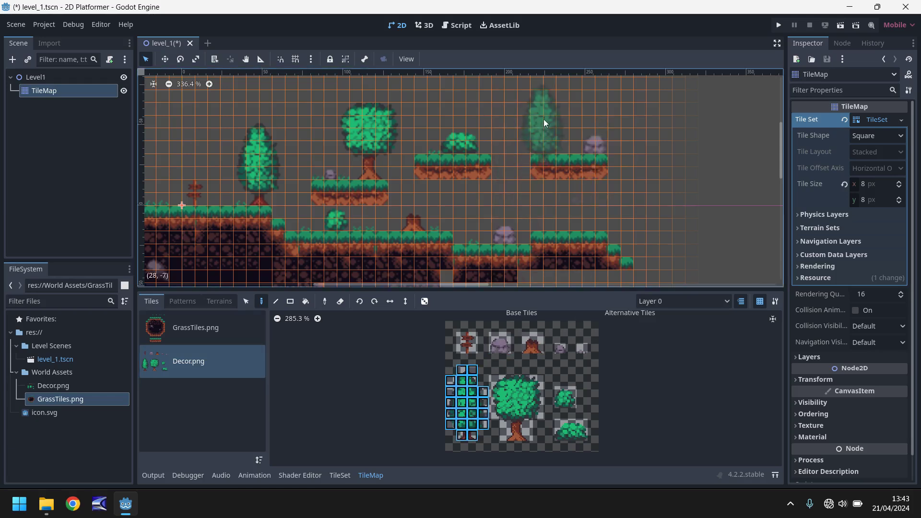
{"action": "left_click", "coordinate": [545, 123]}
{"action": "scroll", "coordinate": [336, 170], "scroll_direction": "down", "scroll_amount": 4}
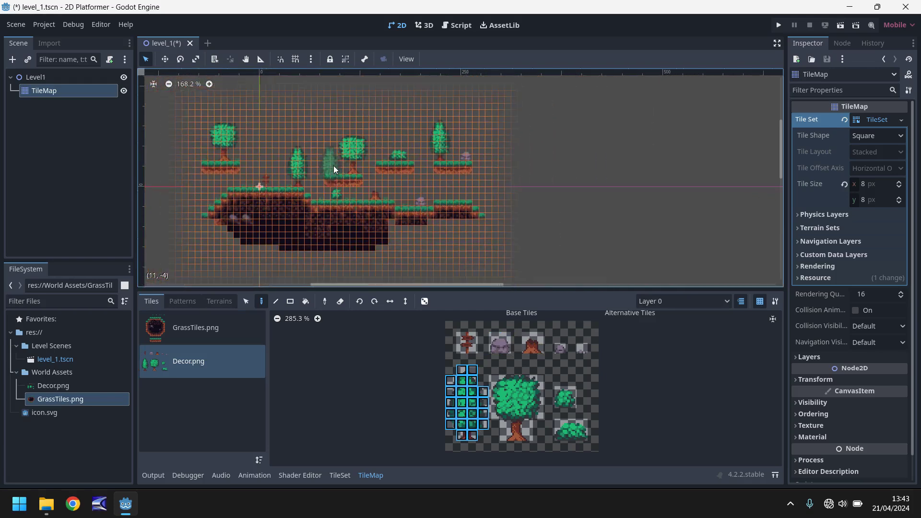
{"action": "middle_click_drag", "start_coordinate": [274, 175], "coordinate": [382, 163]}
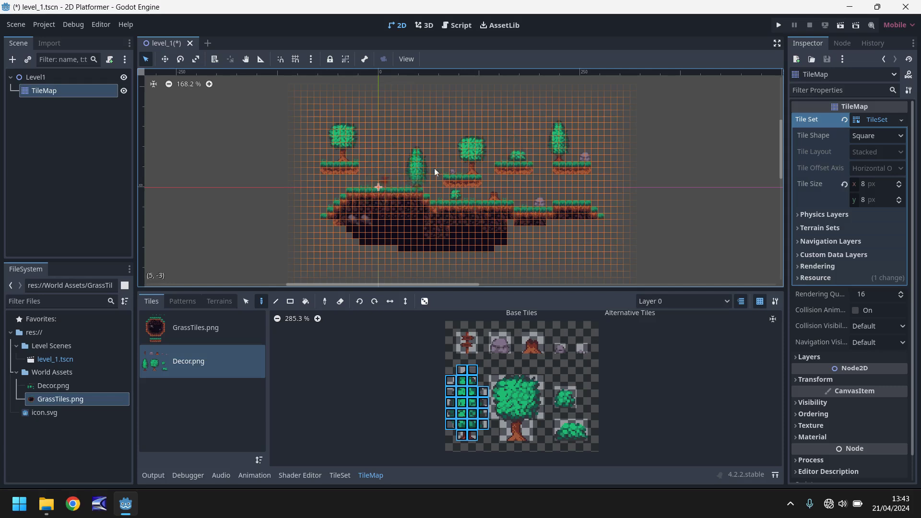
Step: Paint a Decor bush on the lower platform, then zoom in to inspect the level
{"action": "left_click", "coordinate": [456, 197]}
{"action": "left_click", "coordinate": [48, 94]}
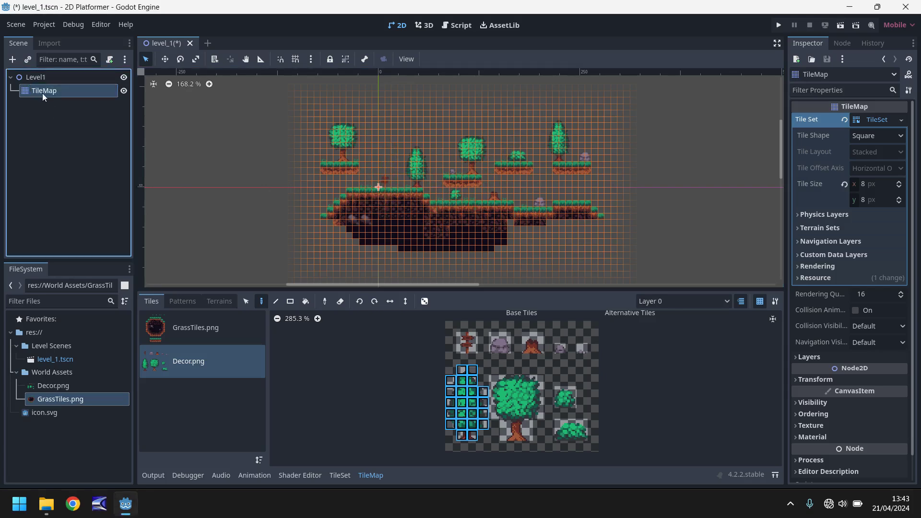
{"action": "left_click", "coordinate": [39, 80]}
{"action": "left_click", "coordinate": [43, 91]}
{"action": "scroll", "coordinate": [379, 192], "scroll_direction": "up", "scroll_amount": 8}
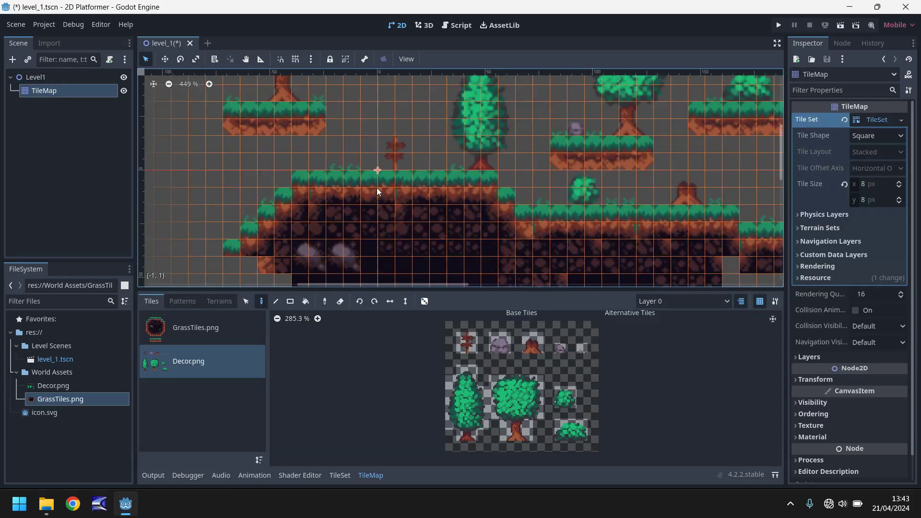
{"action": "scroll", "coordinate": [376, 182], "scroll_direction": "up", "scroll_amount": 1}
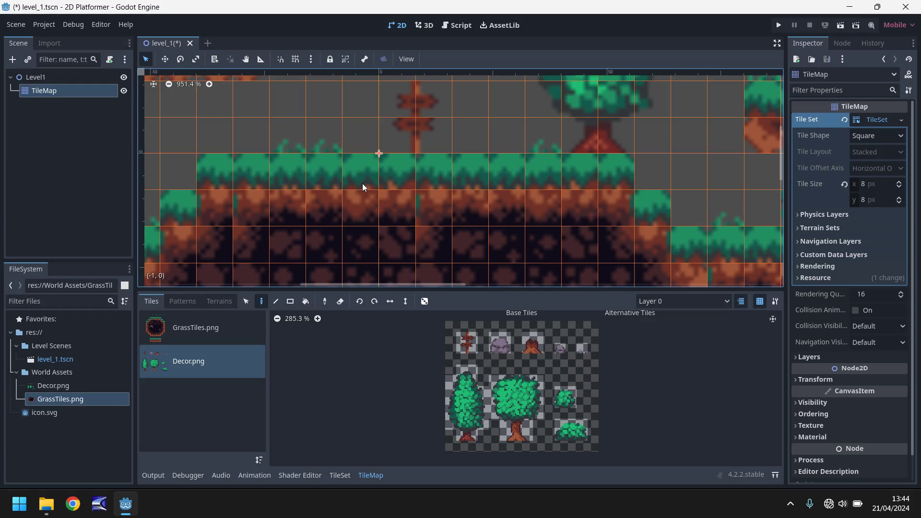
{"action": "scroll", "coordinate": [445, 175], "scroll_direction": "down", "scroll_amount": 2}
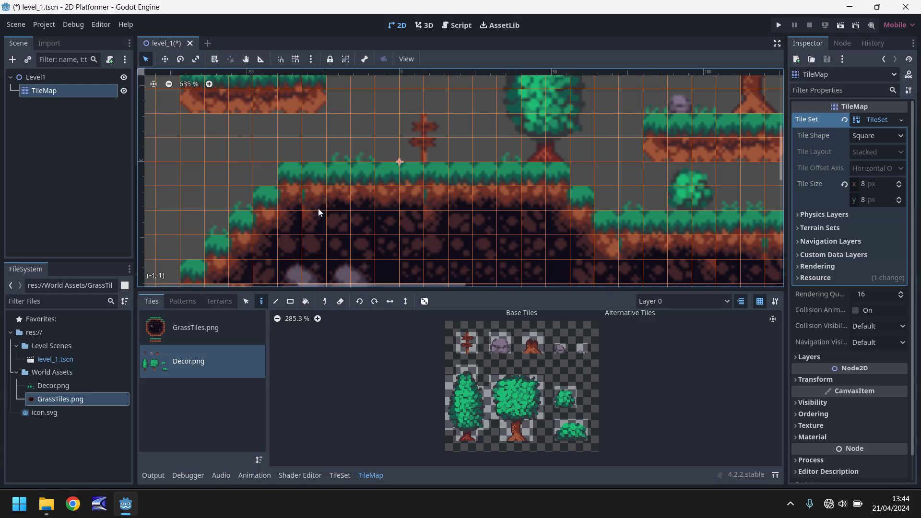
Step: In Project Settings, change Rendering > Textures Default Texture Filter from Linear to Nearest
{"action": "left_click", "coordinate": [45, 24]}
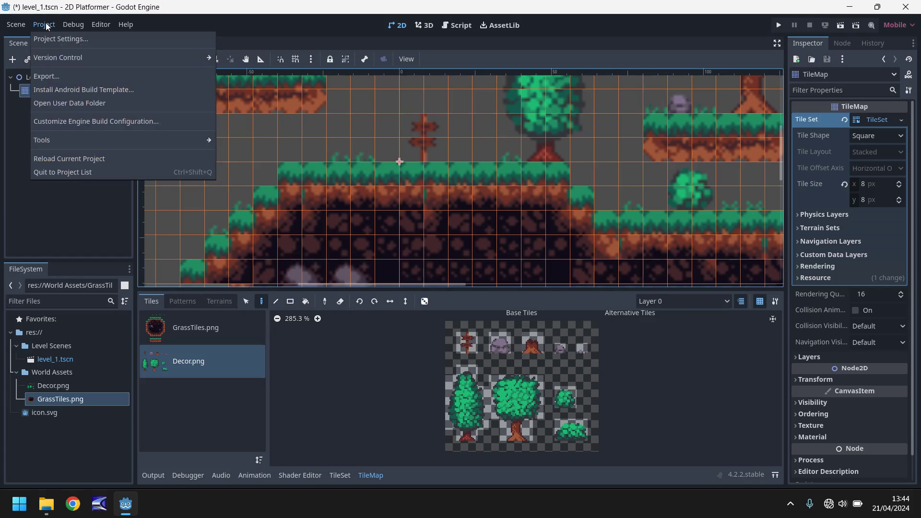
{"action": "left_click", "coordinate": [58, 38]}
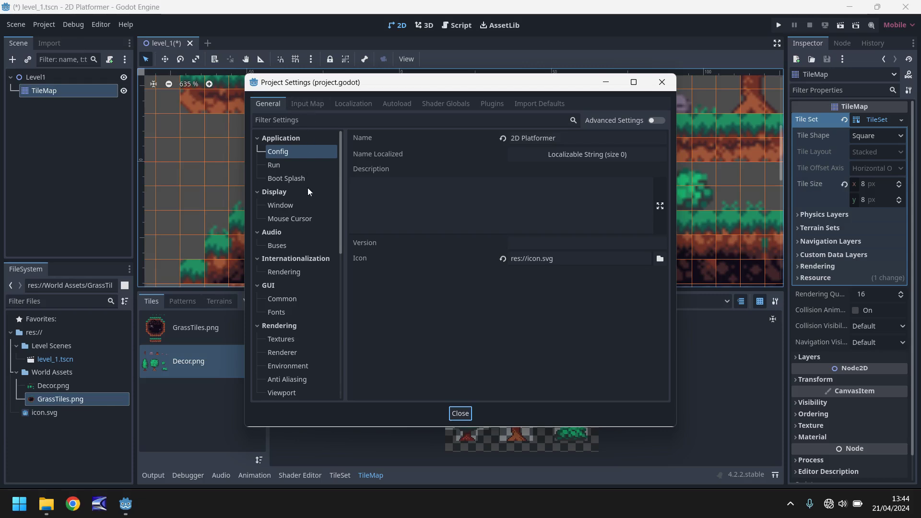
{"action": "left_click", "coordinate": [283, 167]}
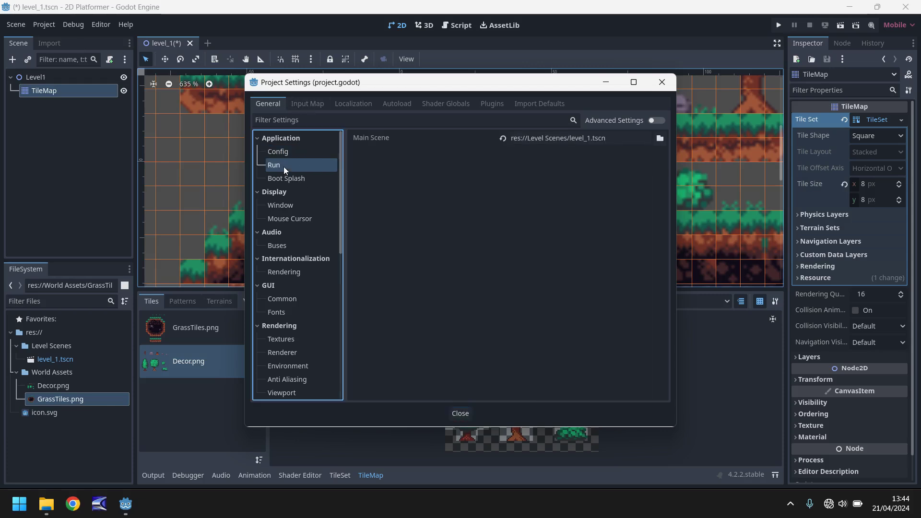
{"action": "left_click", "coordinate": [284, 339]}
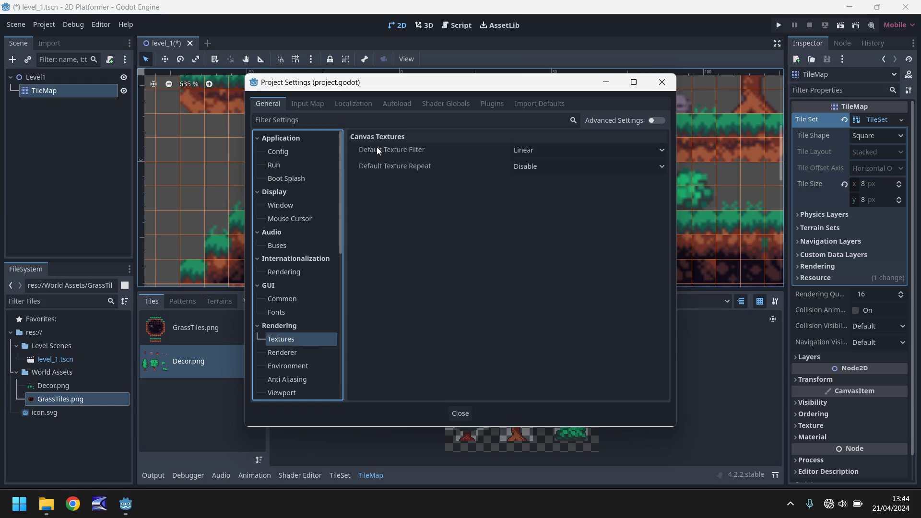
{"action": "mouse_move", "coordinate": [499, 156]}
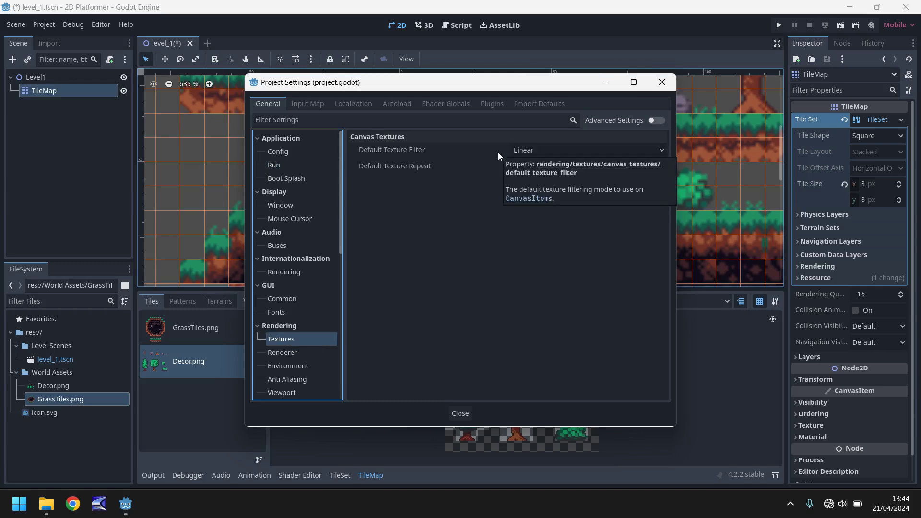
{"action": "left_click", "coordinate": [655, 149]}
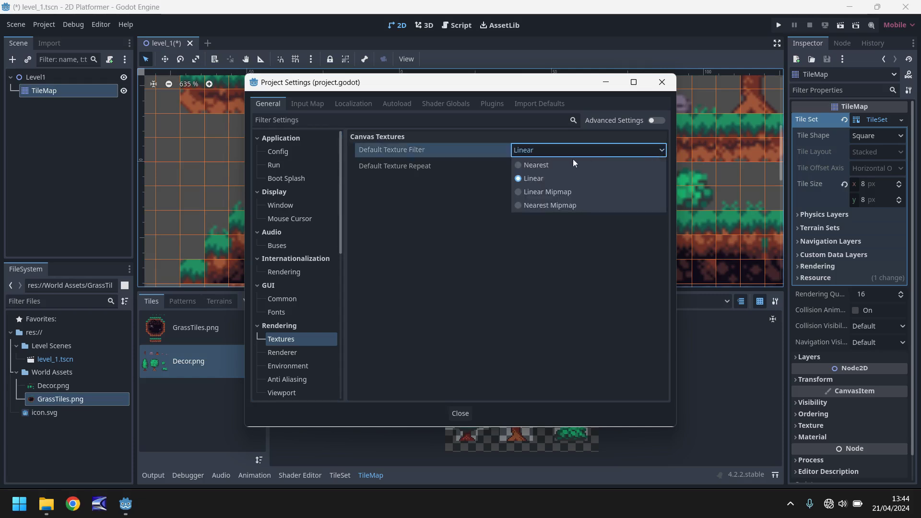
{"action": "left_click", "coordinate": [530, 165]}
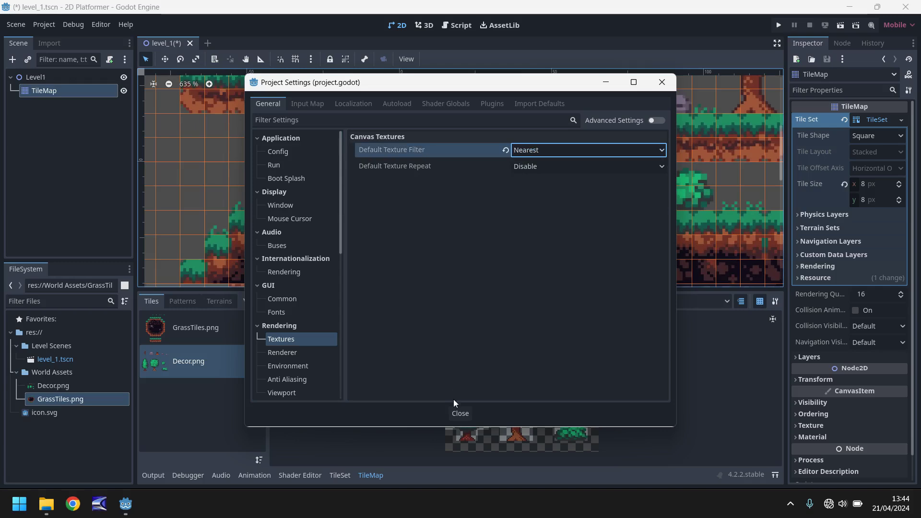
Step: Close Project Settings and scroll around the level to check the sharp pixel edges
{"action": "left_click", "coordinate": [463, 413]}
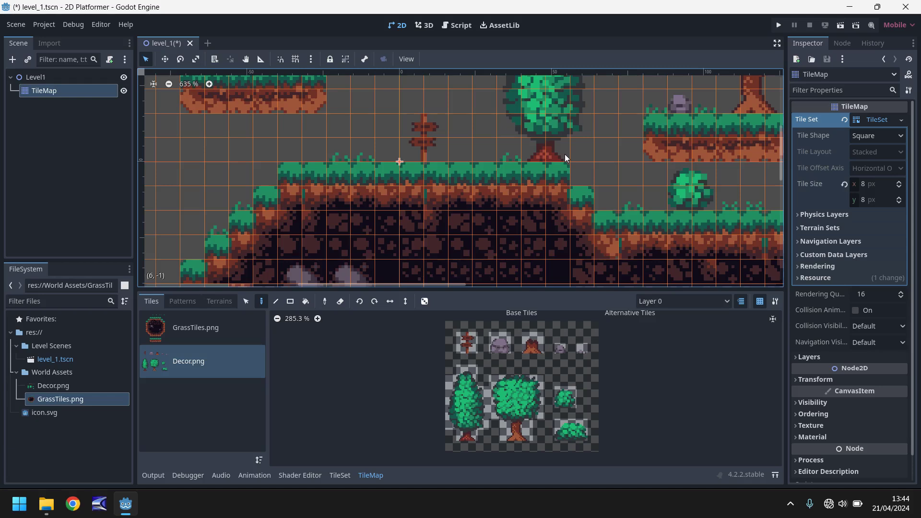
{"action": "scroll", "coordinate": [569, 153], "scroll_direction": "right", "scroll_amount": 10}
{"action": "scroll", "coordinate": [479, 153], "scroll_direction": "down", "scroll_amount": 1}
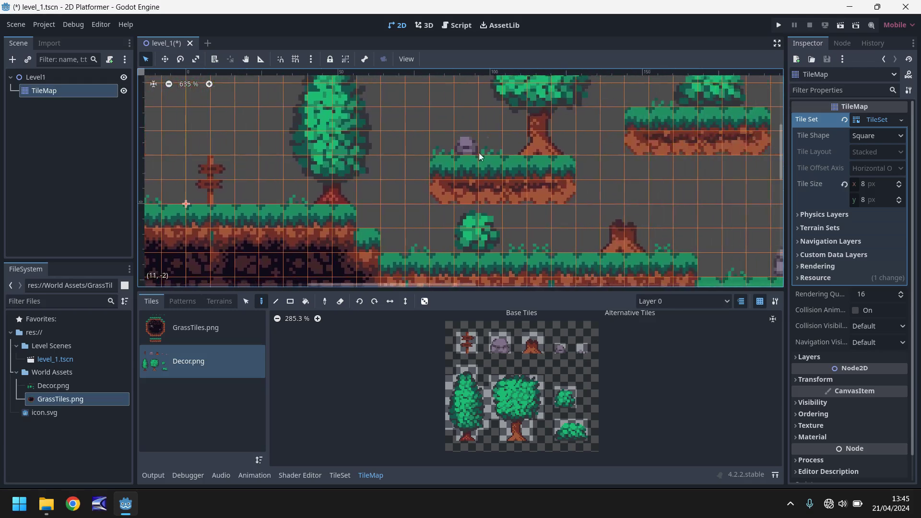
{"action": "scroll", "coordinate": [510, 150], "scroll_direction": "down", "scroll_amount": 4}
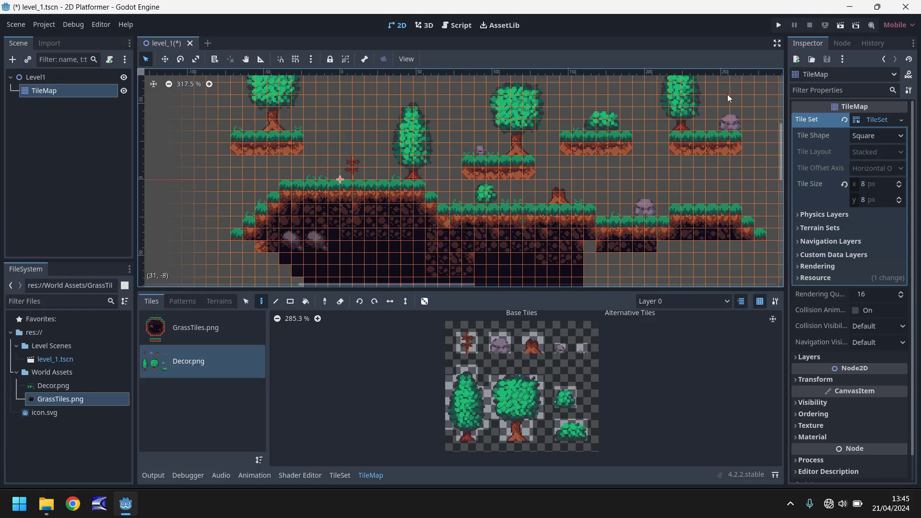
Step: Run the project, then close the 2D Platformer debug window showing the tiny level
{"action": "left_click", "coordinate": [778, 27]}
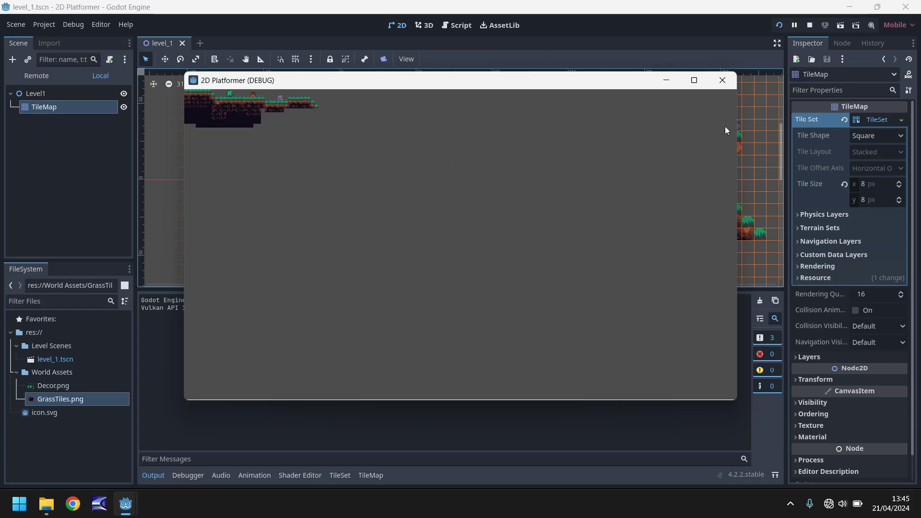
{"action": "left_click", "coordinate": [722, 80]}
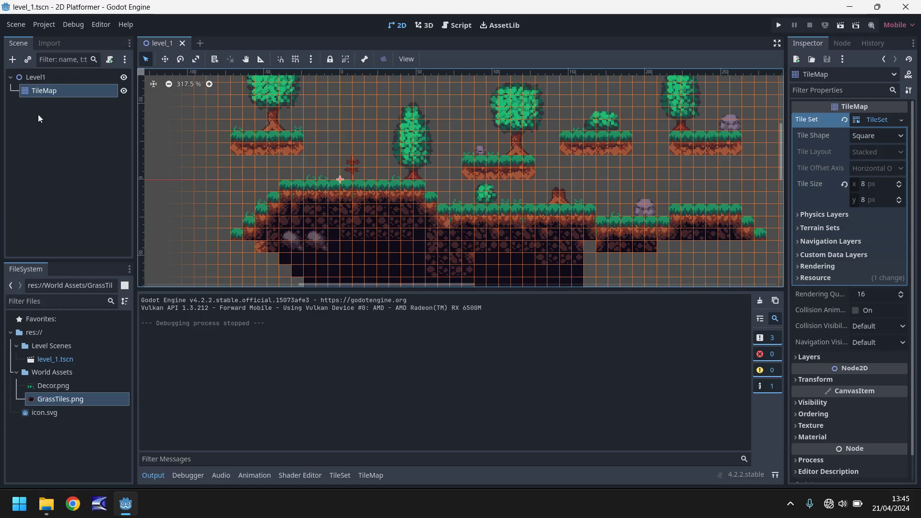
Step: Add a Camera2D child node from the Node2D types, then zoom the viewport out
{"action": "left_click", "coordinate": [13, 60]}
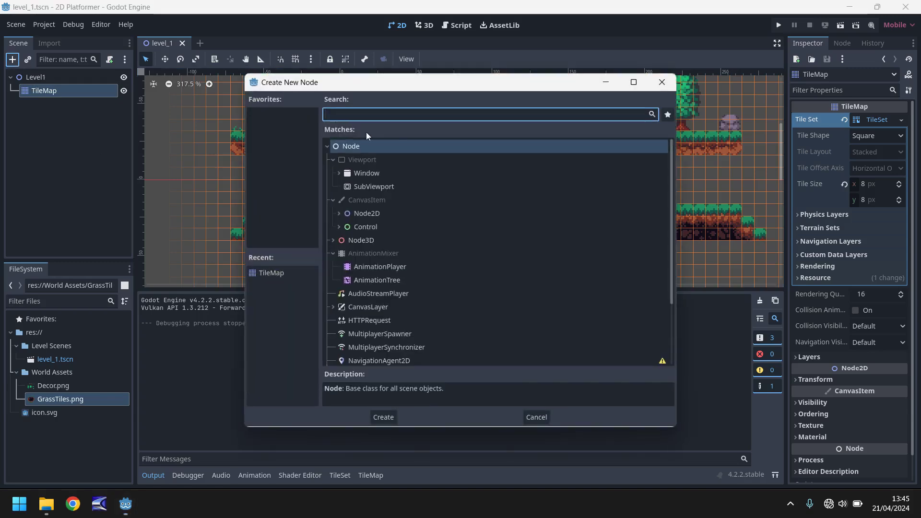
{"action": "left_click", "coordinate": [338, 214]}
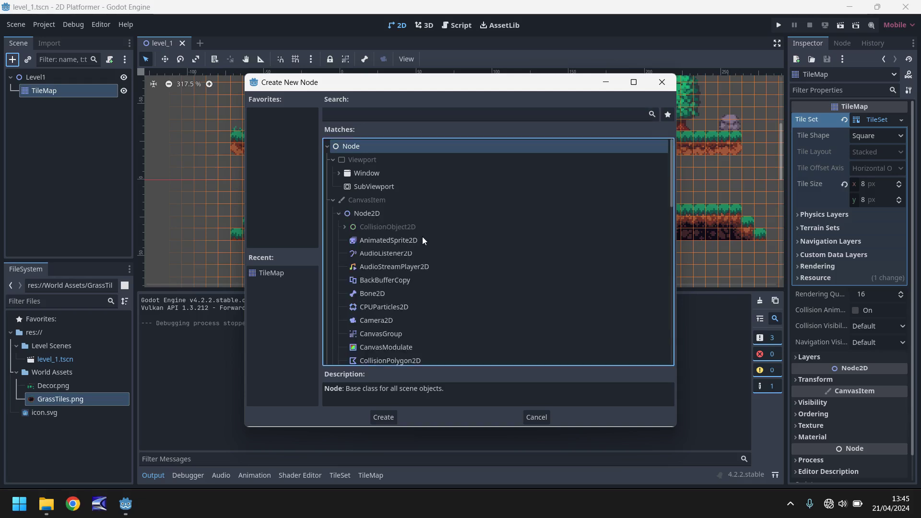
{"action": "left_click", "coordinate": [372, 319]}
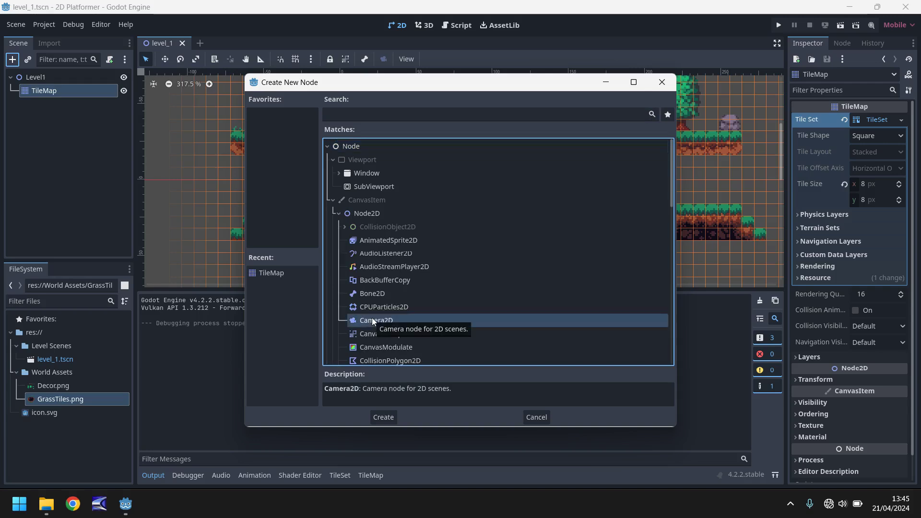
{"action": "left_click", "coordinate": [389, 416]}
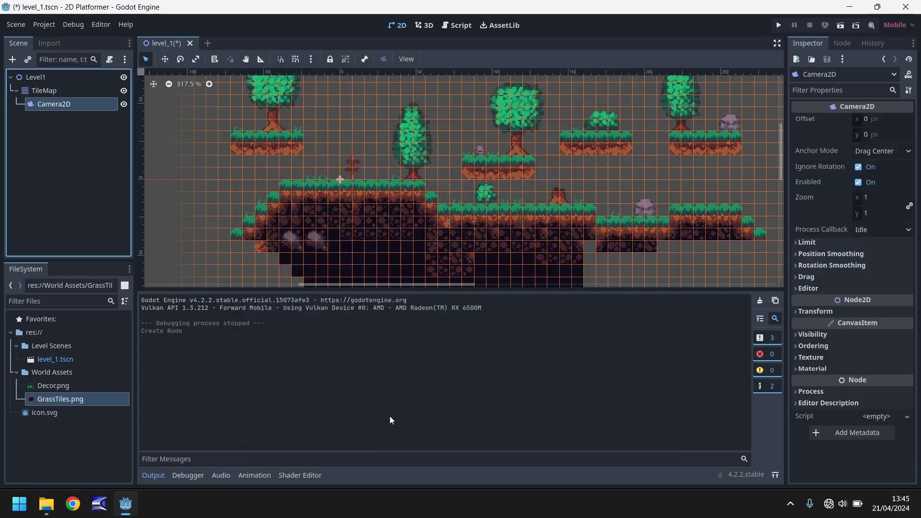
{"action": "scroll", "coordinate": [384, 152], "scroll_direction": "down", "scroll_amount": 12}
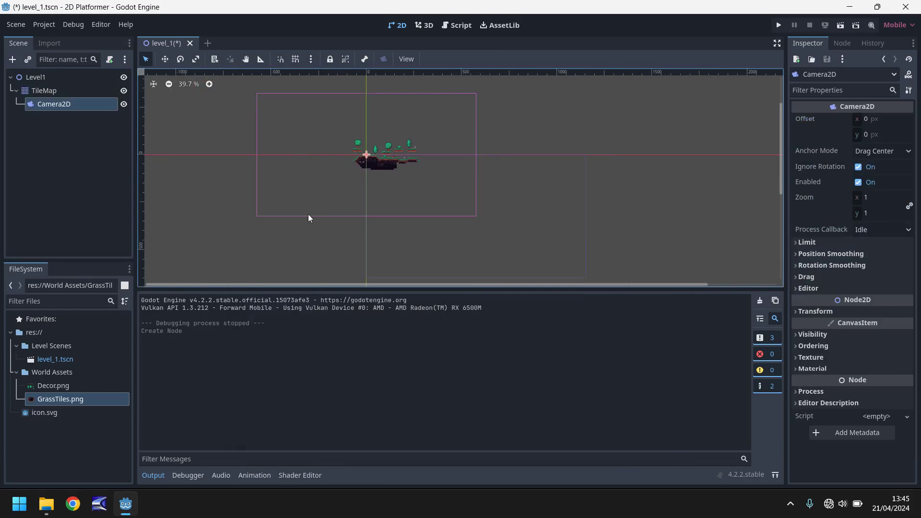
Step: Test-run the project to see the whole level small and centred by the camera, then close it
{"action": "left_click", "coordinate": [779, 28]}
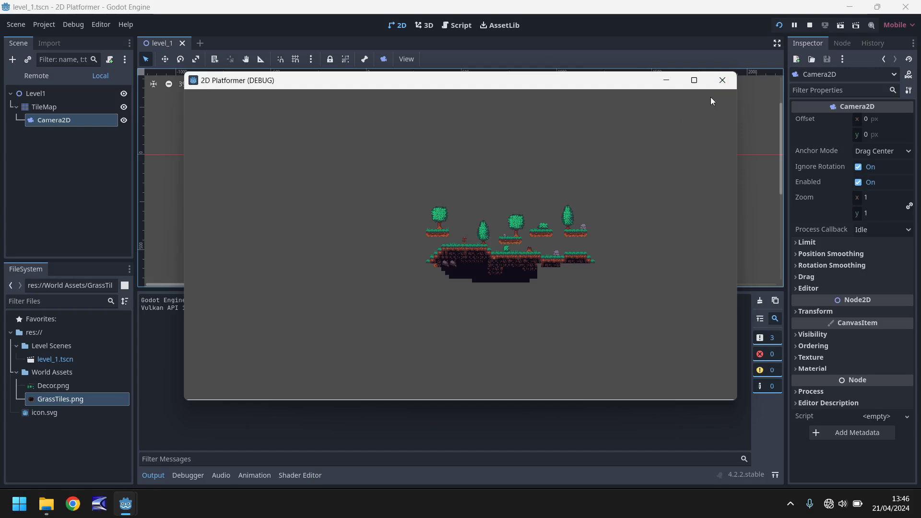
{"action": "left_click", "coordinate": [719, 81]}
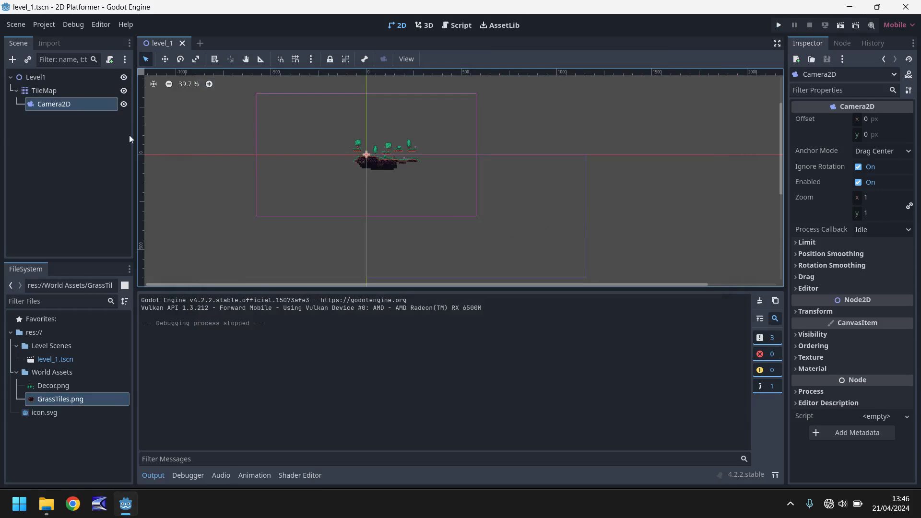
{"action": "left_click", "coordinate": [57, 108]}
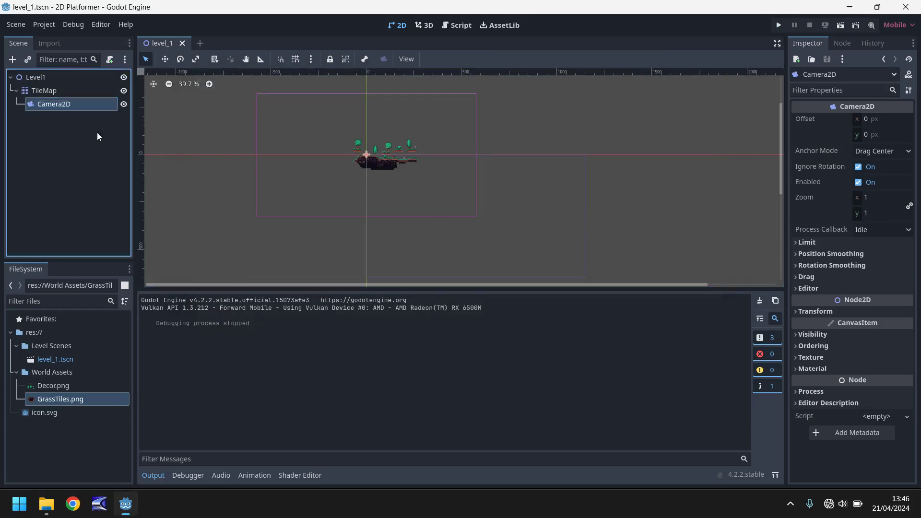
Step: Rename the Camera2D node under TileMap to PlayerCam
{"action": "key", "text": "F2"}
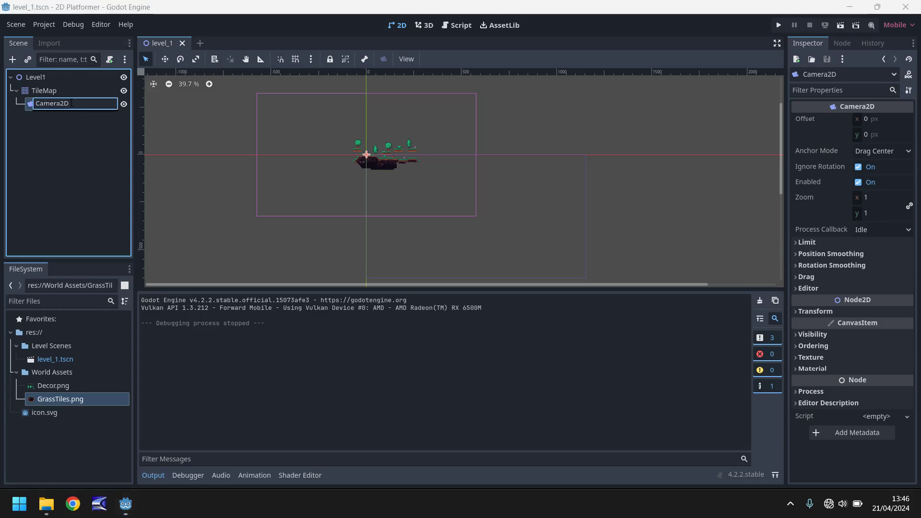
{"action": "key", "text": "BackSpace"}
{"action": "key", "text": "BackSpace"}
{"action": "key", "text": "BackSpace"}
{"action": "key", "text": "BackSpace"}
{"action": "key", "text": "BackSpace"}
{"action": "key", "text": "BackSpace"}
{"action": "key", "text": "BackSpace"}
{"action": "key", "text": "BackSpace"}
{"action": "type", "text": "Pls"}
{"action": "key", "text": "BackSpace"}
{"action": "type", "text": "ayerCam"}
{"action": "key", "text": "Return"}
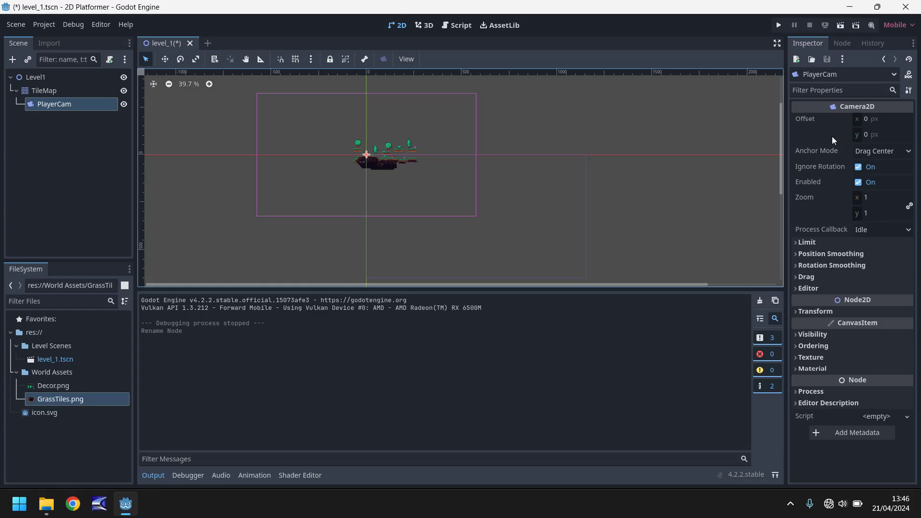
{"action": "mouse_move", "coordinate": [828, 205]}
Step: Set PlayerCam's linked zoom to 2 on both axes and test-run to see the level larger
{"action": "left_click", "coordinate": [911, 207]}
{"action": "left_click", "coordinate": [870, 197]}
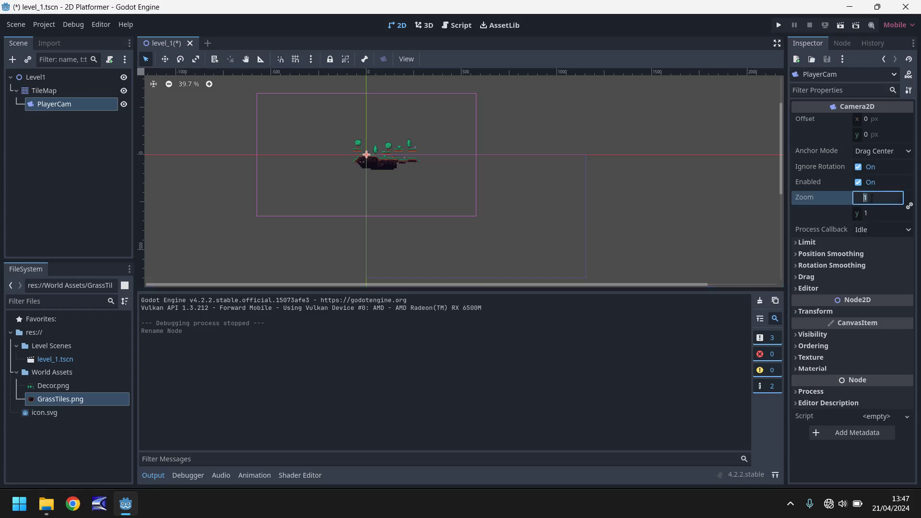
{"action": "type", "text": "2"}
{"action": "key", "text": "Return"}
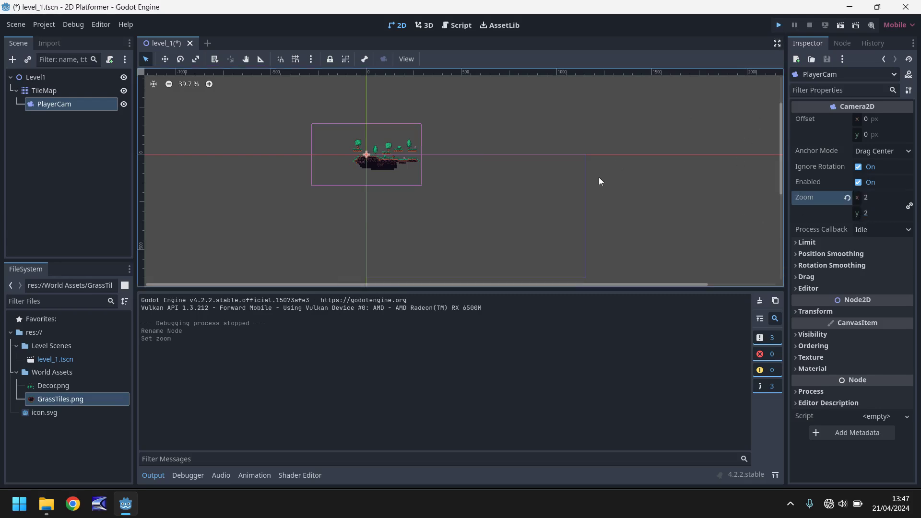
{"action": "key", "text": "F5"}
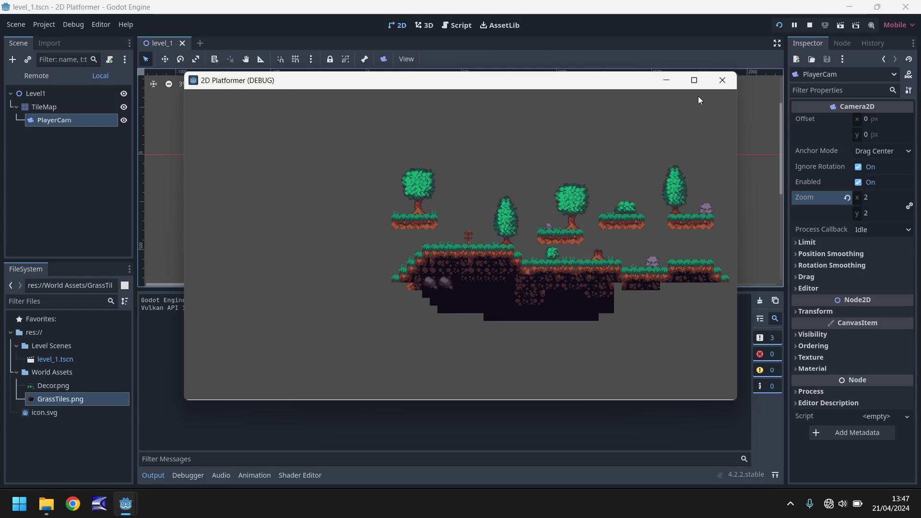
{"action": "left_click", "coordinate": [715, 82]}
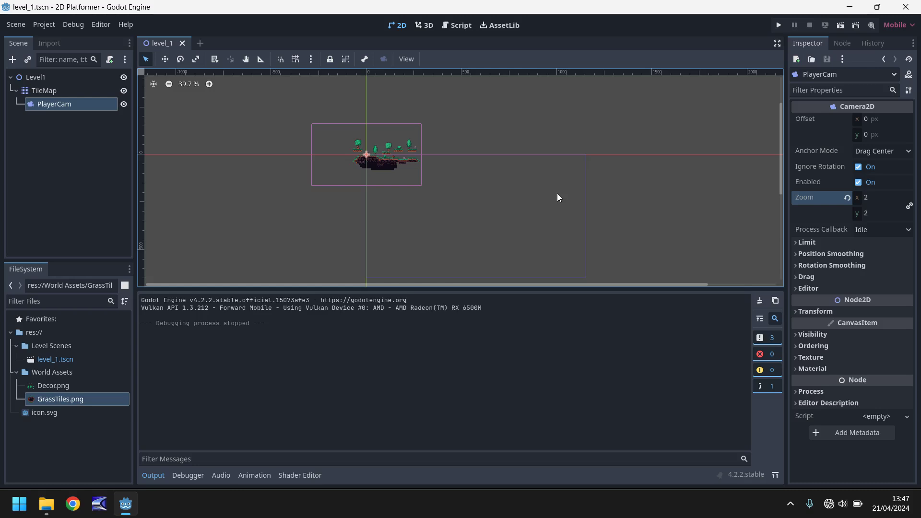
Step: Raise PlayerCam's zoom to 6 on both axes and test-run to see crisp tiles filling the window
{"action": "left_click", "coordinate": [870, 197]}
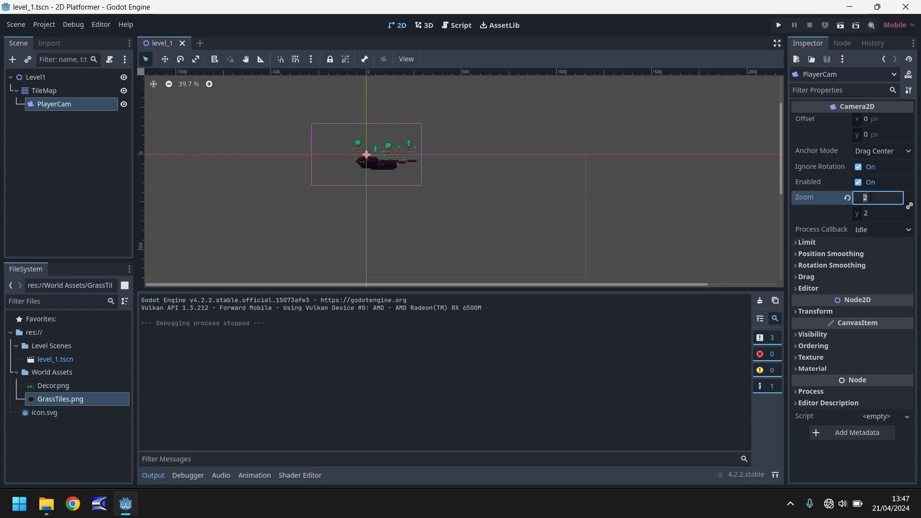
{"action": "type", "text": "6"}
{"action": "key", "text": "Return"}
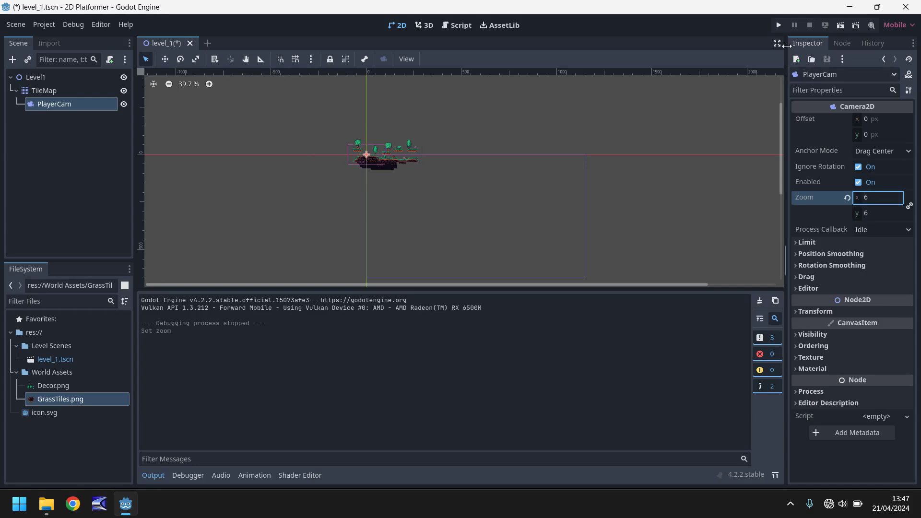
{"action": "left_click", "coordinate": [778, 29]}
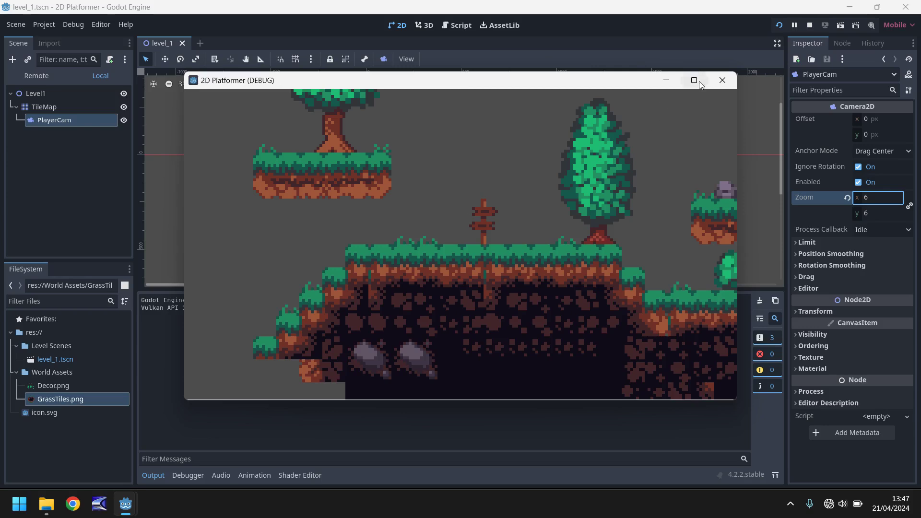
{"action": "left_click", "coordinate": [720, 80]}
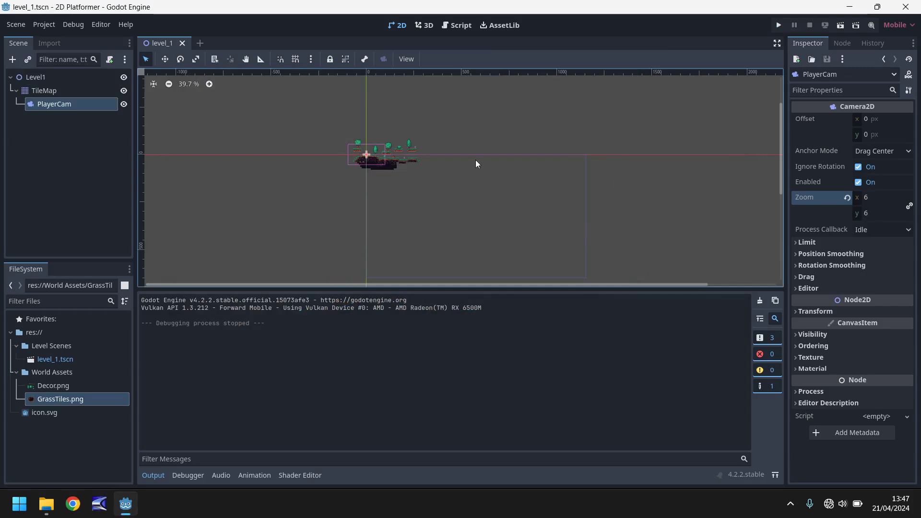
{"action": "scroll", "coordinate": [372, 150], "scroll_direction": "up", "scroll_amount": 15}
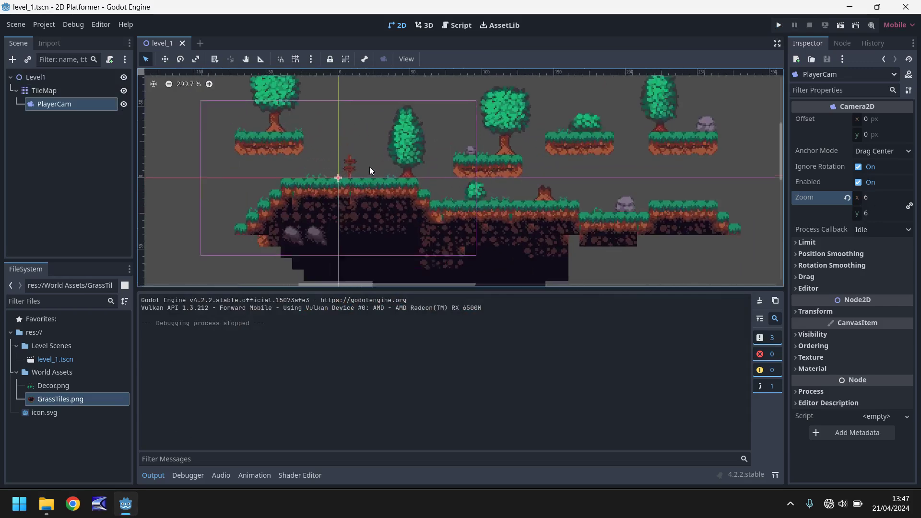
{"action": "scroll", "coordinate": [343, 165], "scroll_direction": "down", "scroll_amount": 3}
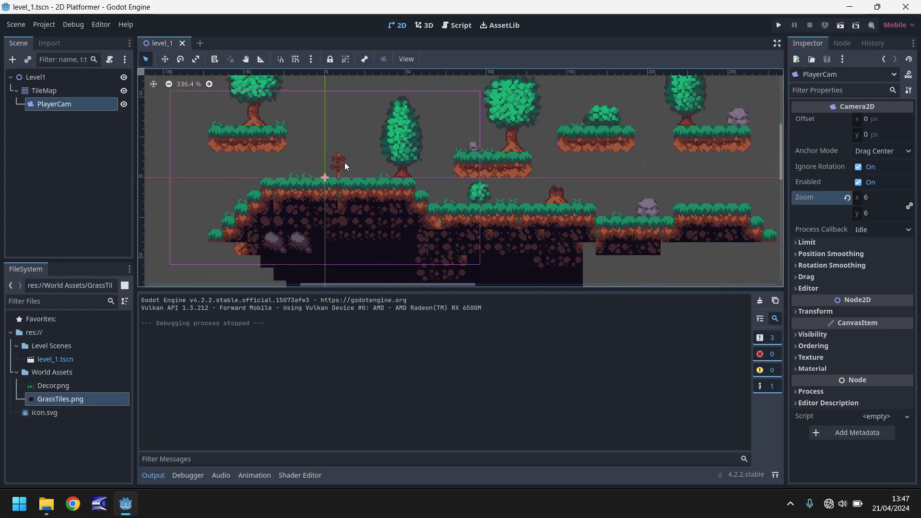